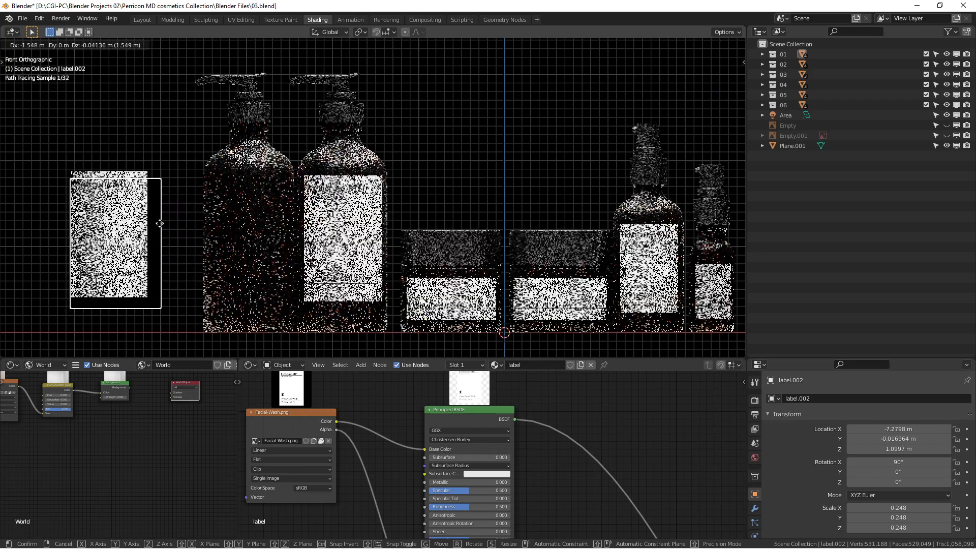
Examine the labelled cosmetics bottles and jars up close, at an angle and from the front
{"action": "scroll", "coordinate": [377, 194], "scroll_direction": "down", "scroll_amount": 3}
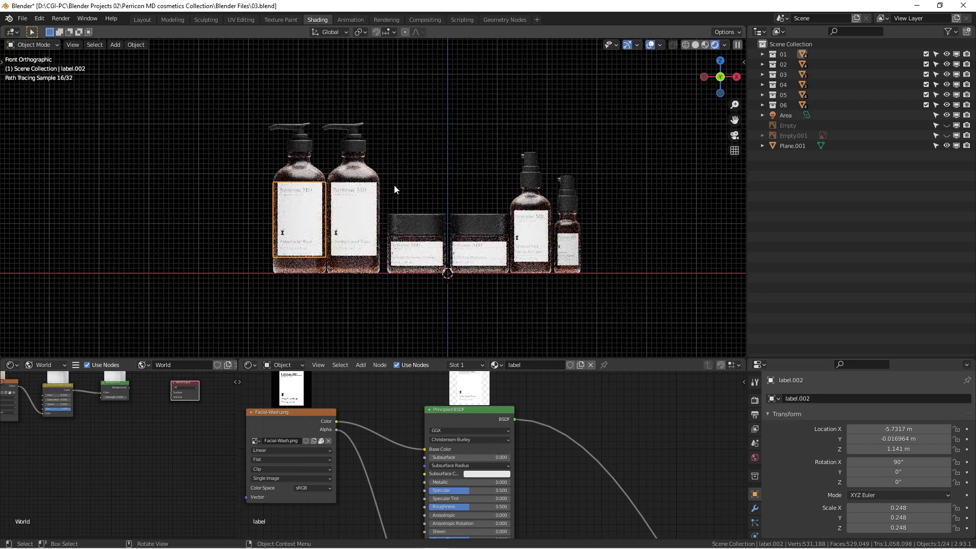
{"action": "scroll", "coordinate": [387, 189], "scroll_direction": "up", "scroll_amount": 1}
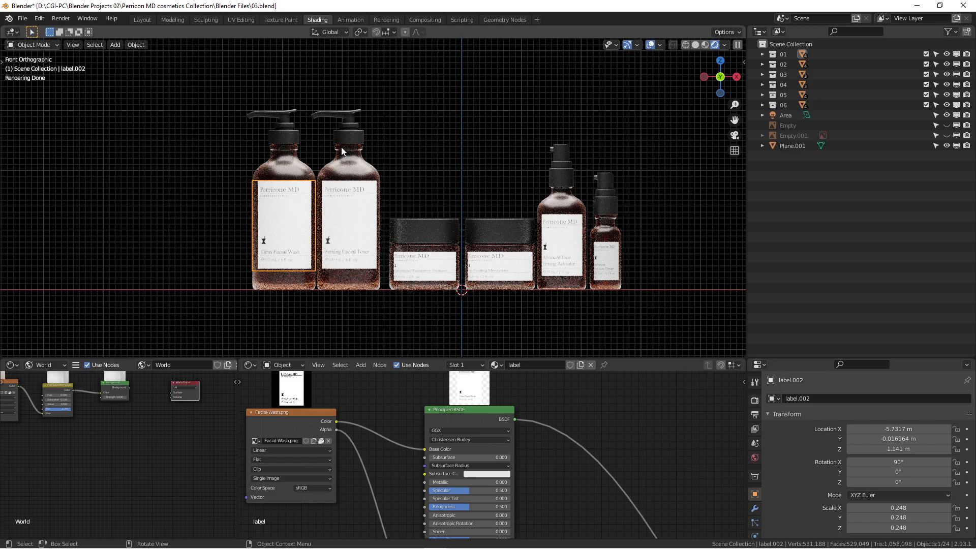
{"action": "middle_click_drag", "start_coordinate": [333, 156], "coordinate": [315, 182]}
{"action": "scroll", "coordinate": [355, 193], "scroll_direction": "down", "scroll_amount": 2}
{"action": "scroll", "coordinate": [349, 180], "scroll_direction": "up", "scroll_amount": 4}
{"action": "scroll", "coordinate": [313, 178], "scroll_direction": "up", "scroll_amount": 2}
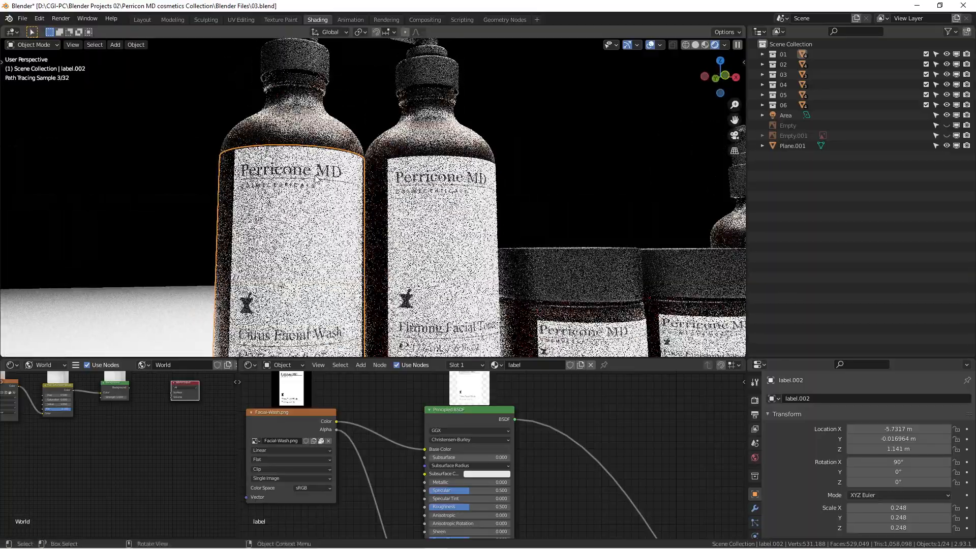
{"action": "scroll", "coordinate": [315, 182], "scroll_direction": "down", "scroll_amount": 2}
{"action": "scroll", "coordinate": [315, 181], "scroll_direction": "down", "scroll_amount": 3}
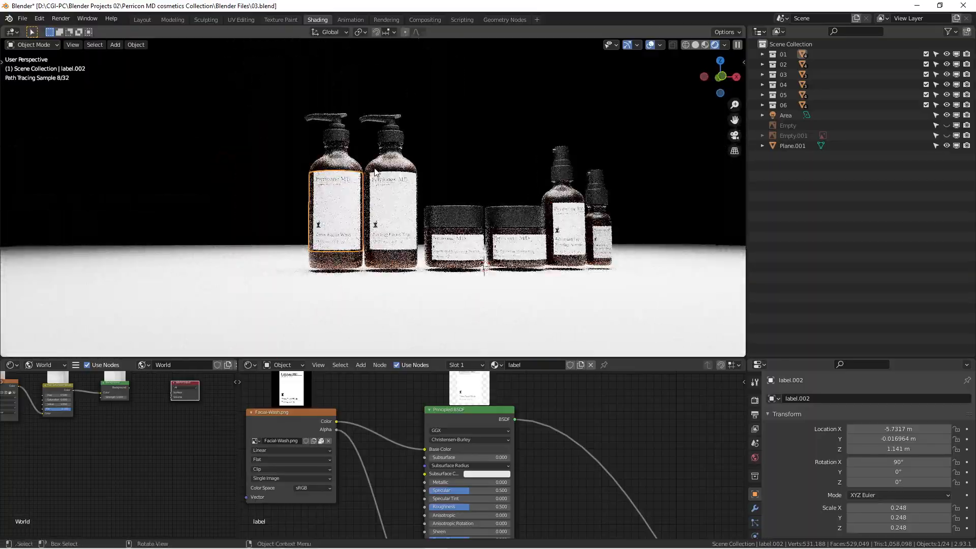
{"action": "key", "text": "KP_1"}
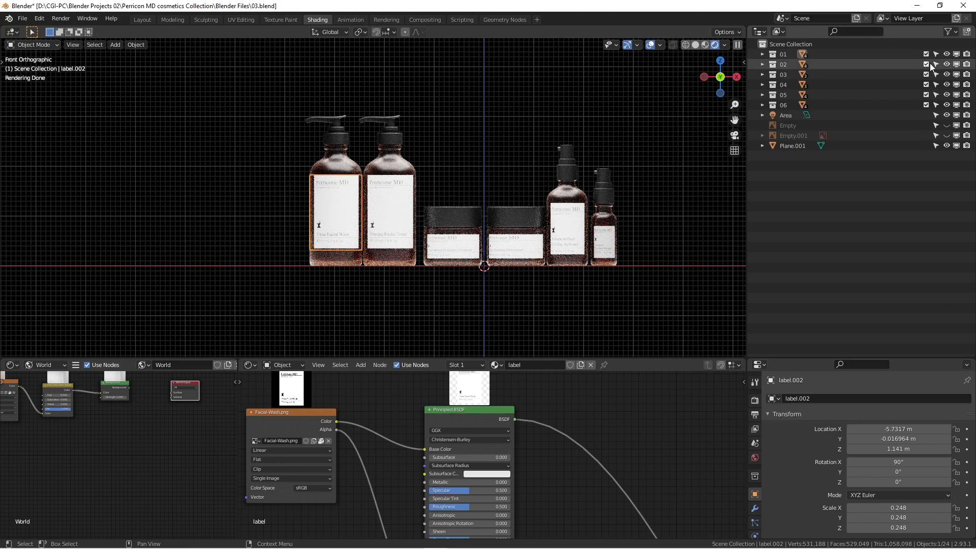
Exclude collections 02 to 06 from the view layer so only the facial wash bottle in collection 01 remains
{"action": "left_click_drag", "start_coordinate": [926, 65], "coordinate": [928, 85]}
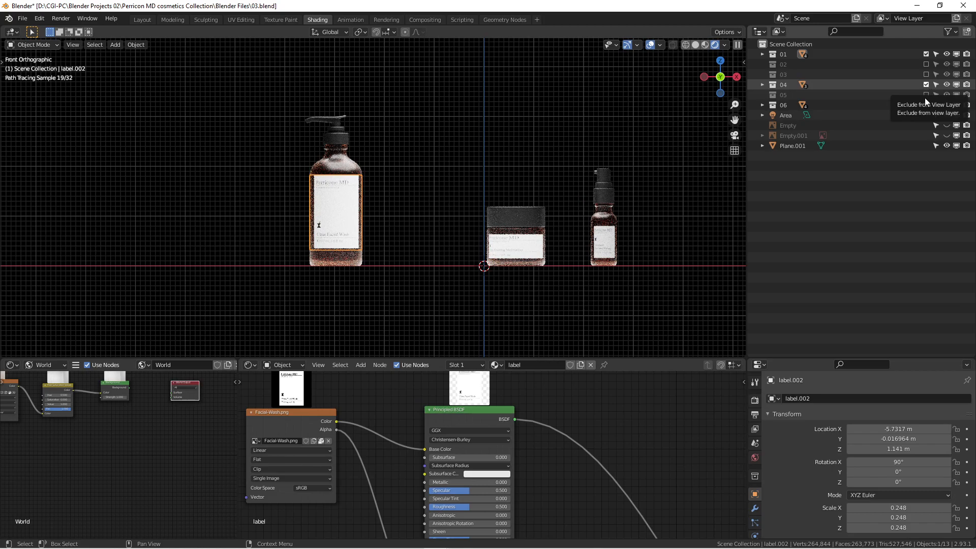
{"action": "left_click", "coordinate": [926, 105]}
{"action": "scroll", "coordinate": [335, 192], "scroll_direction": "up", "scroll_amount": 2}
{"action": "scroll", "coordinate": [334, 192], "scroll_direction": "up", "scroll_amount": 2}
{"action": "scroll", "coordinate": [361, 141], "scroll_direction": "down", "scroll_amount": 2}
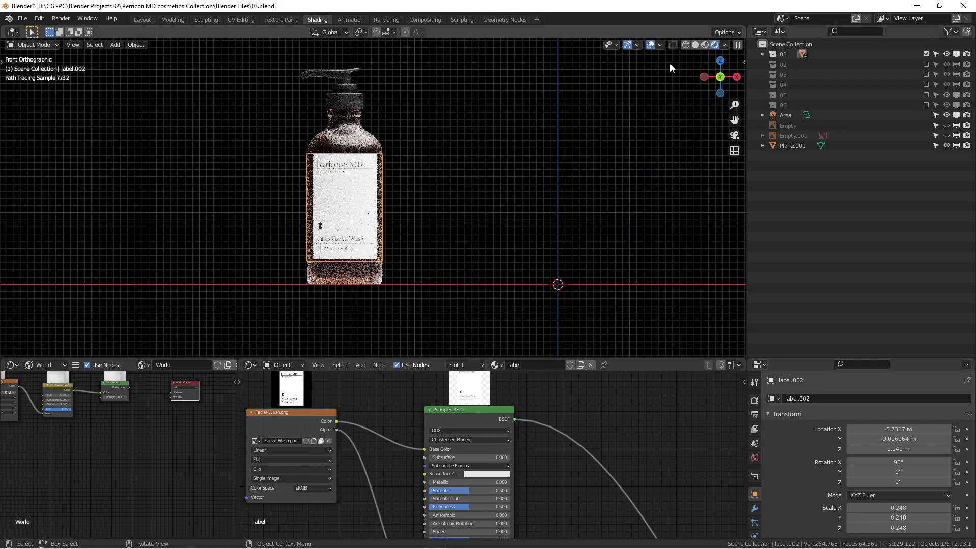
Show the facial wash bottle in solid shading and inspect its label cylinder from several angles and the front
{"action": "left_click", "coordinate": [696, 45]}
{"action": "scroll", "coordinate": [444, 175], "scroll_direction": "up", "scroll_amount": 3}
{"action": "mouse_move", "coordinate": [444, 175]}
{"action": "middle_mouse_down"}
{"action": "mouse_move", "coordinate": [526, 192]}
{"action": "mouse_move", "coordinate": [445, 224]}
{"action": "mouse_move", "coordinate": [385, 225]}
{"action": "middle_mouse_up"}
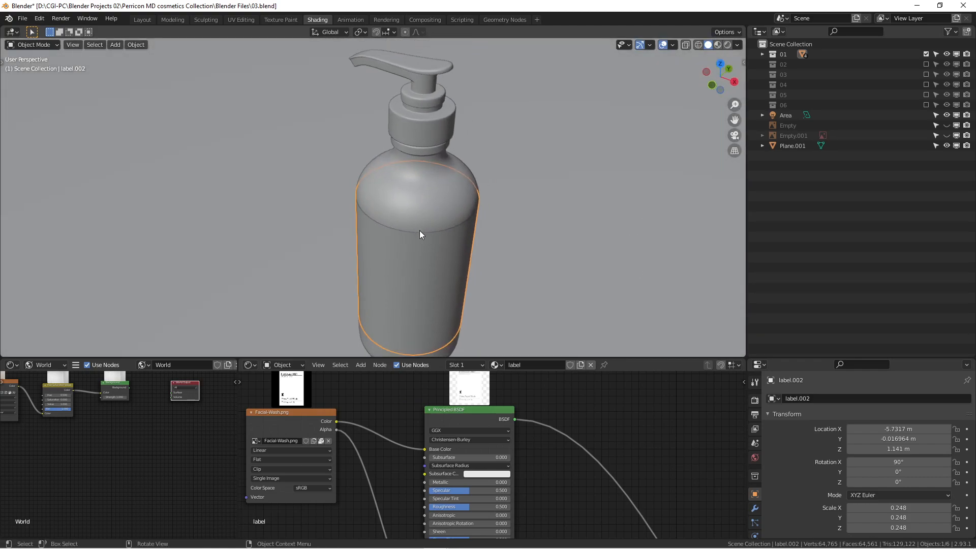
{"action": "scroll", "coordinate": [423, 238], "scroll_direction": "up", "scroll_amount": 2}
{"action": "scroll", "coordinate": [436, 245], "scroll_direction": "down", "scroll_amount": 2}
{"action": "middle_click_drag", "start_coordinate": [435, 245], "coordinate": [425, 223]}
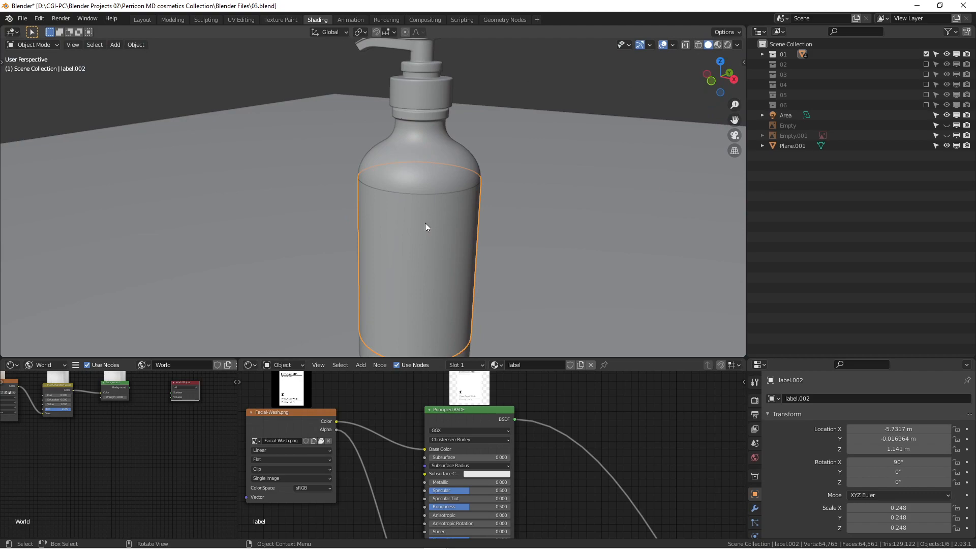
{"action": "key", "text": "KP_1"}
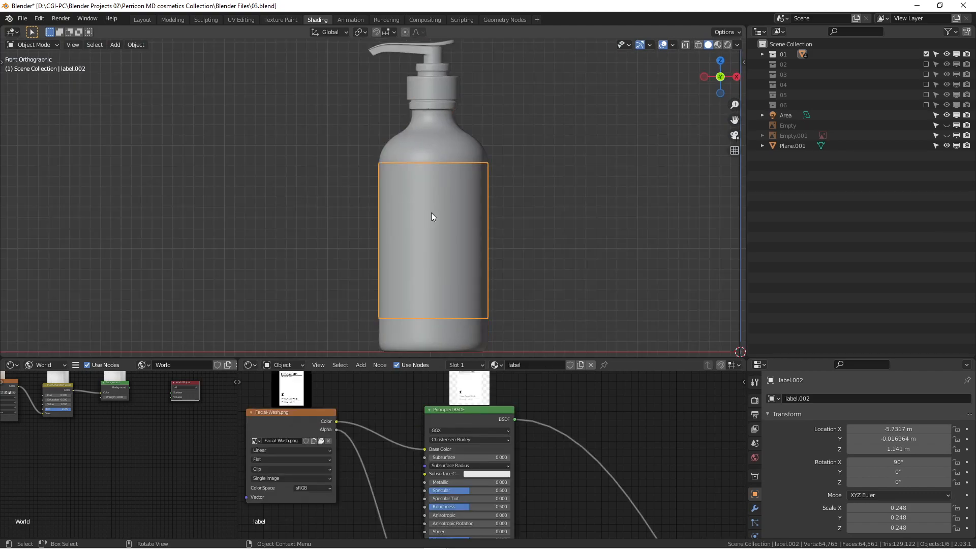
Hide the label cylinder and open the bottle body in Edit Mode to examine its mesh and marked seams
{"action": "key", "text": "h"}
{"action": "middle_click_drag", "start_coordinate": [444, 210], "coordinate": [482, 221]}
{"action": "left_click", "coordinate": [427, 176]}
{"action": "key", "text": "Tab"}
{"action": "middle_click_drag", "start_coordinate": [388, 175], "coordinate": [447, 194]}
{"action": "scroll", "coordinate": [452, 213], "scroll_direction": "down", "scroll_amount": 4}
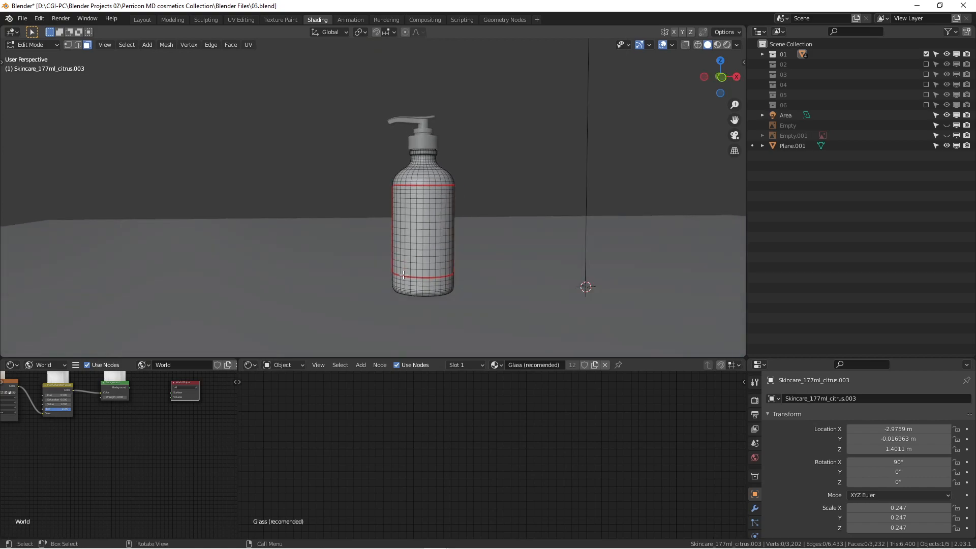
{"action": "scroll", "coordinate": [453, 259], "scroll_direction": "up", "scroll_amount": 4}
{"action": "middle_click_drag", "start_coordinate": [453, 259], "coordinate": [447, 214]}
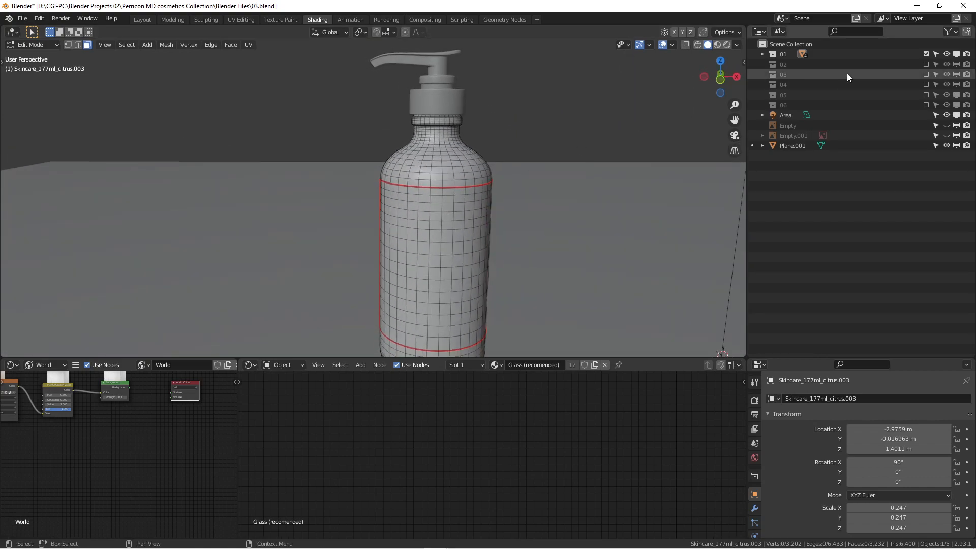
Unhide label.002 in collection 01 and select it in Object Mode
{"action": "left_click", "coordinate": [763, 54]}
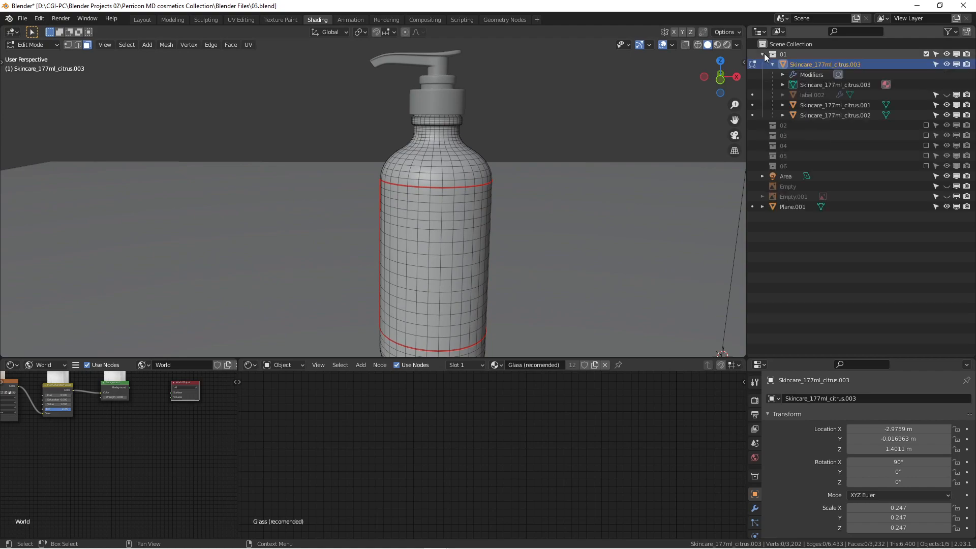
{"action": "left_click", "coordinate": [818, 96]}
{"action": "left_click", "coordinate": [946, 96]}
{"action": "middle_click_drag", "start_coordinate": [585, 214], "coordinate": [517, 226]}
{"action": "middle_click_drag", "start_coordinate": [349, 196], "coordinate": [447, 233]}
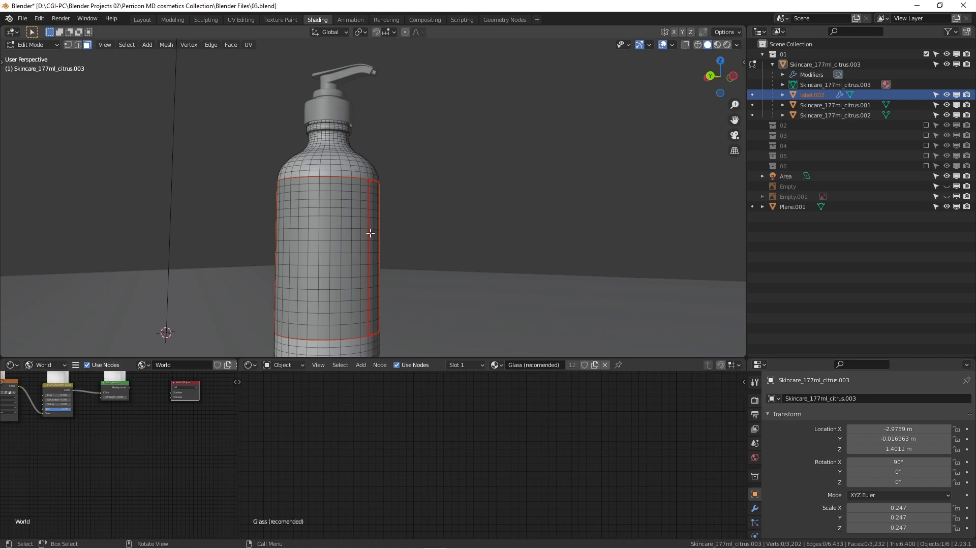
{"action": "key", "text": "Tab"}
{"action": "left_click", "coordinate": [348, 229]}
{"action": "left_click", "coordinate": [348, 230]}
{"action": "left_click", "coordinate": [348, 230]}
Try moving the label cylinder away from the bottle
{"action": "key", "text": "g"}
{"action": "key", "text": "x"}
{"action": "right_click", "coordinate": [476, 251]}
{"action": "middle_click_drag", "start_coordinate": [477, 227], "coordinate": [476, 301]}
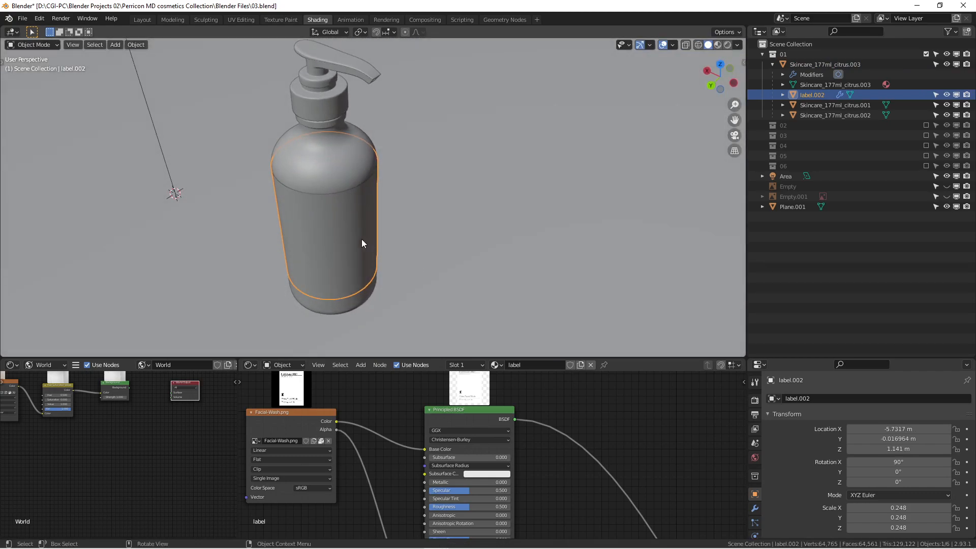
{"action": "key", "text": "g"}
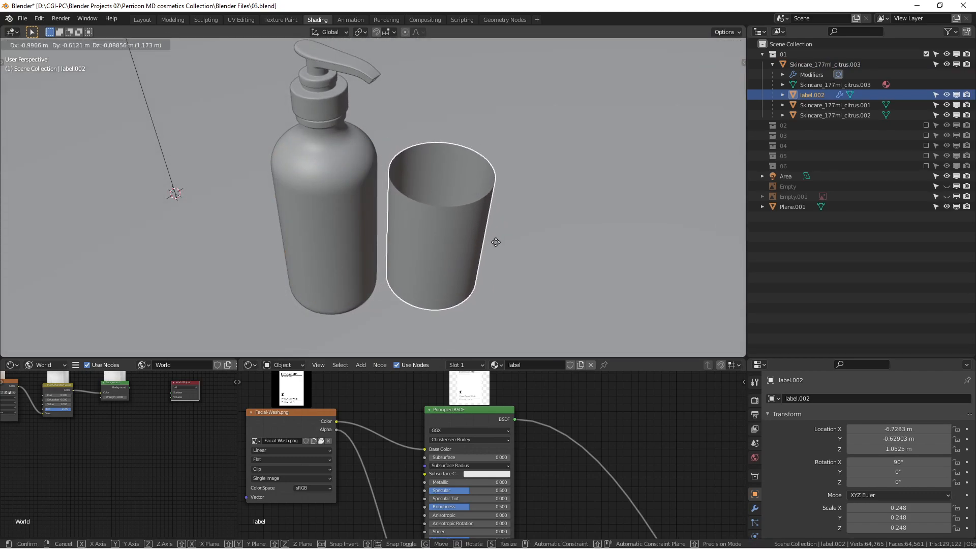
{"action": "right_click", "coordinate": [494, 242]}
Switch the viewport to rendered shading and examine the Citrus Facial Wash label on the bottle from the front
{"action": "middle_click_drag", "start_coordinate": [494, 242], "coordinate": [449, 204]}
{"action": "key", "text": "z"}
{"action": "left_click", "coordinate": [449, 172]}
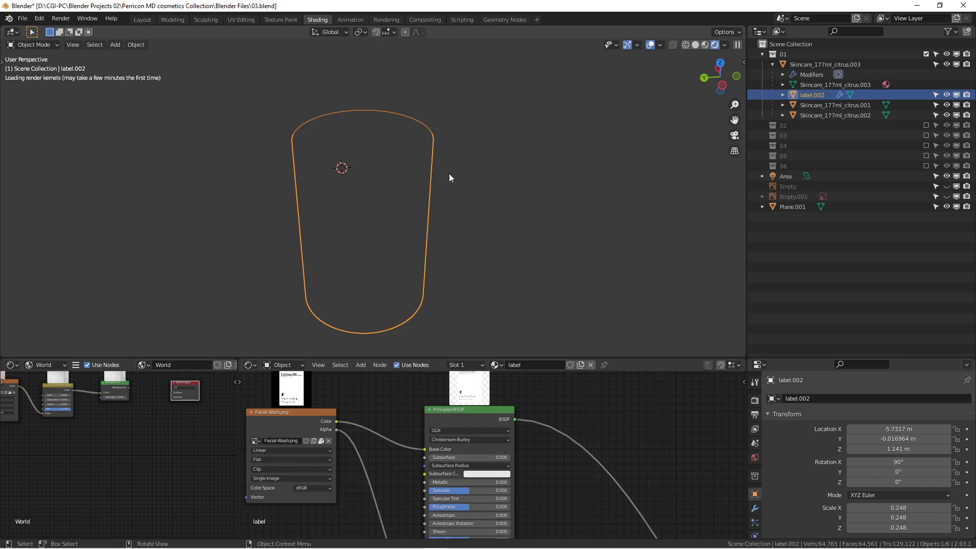
{"action": "mouse_move", "coordinate": [333, 243]}
{"action": "middle_mouse_down"}
{"action": "mouse_move", "coordinate": [387, 203]}
{"action": "mouse_move", "coordinate": [344, 250]}
{"action": "middle_mouse_up"}
{"action": "scroll", "coordinate": [336, 203], "scroll_direction": "down", "scroll_amount": 4}
{"action": "middle_click_drag", "start_coordinate": [274, 250], "coordinate": [305, 242]}
{"action": "scroll", "coordinate": [305, 242], "scroll_direction": "up", "scroll_amount": 2}
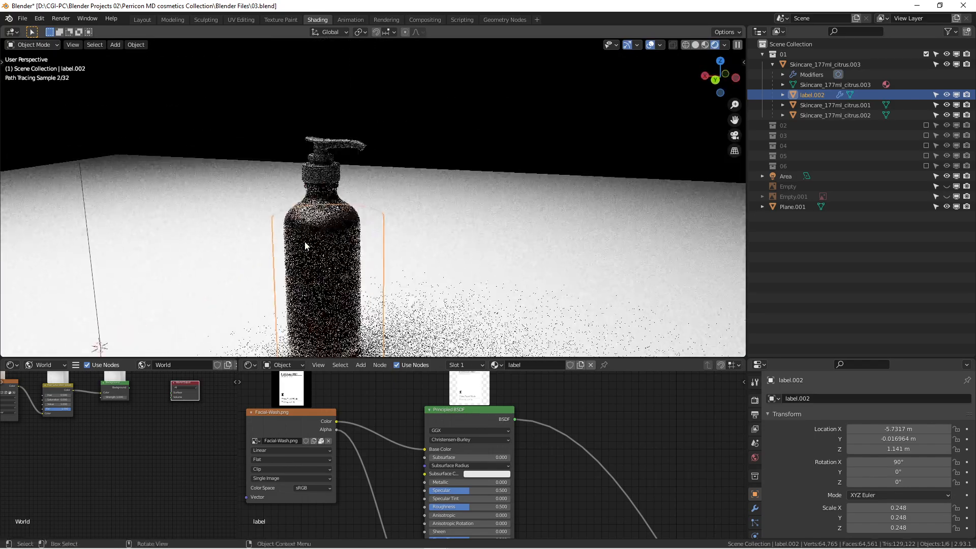
{"action": "scroll", "coordinate": [305, 242], "scroll_direction": "up", "scroll_amount": 2}
{"action": "key", "text": "KP_1"}
{"action": "middle_click_drag", "start_coordinate": [372, 231], "coordinate": [422, 171], "text": "shift"}
{"action": "scroll", "coordinate": [394, 205], "scroll_direction": "up", "scroll_amount": 1}
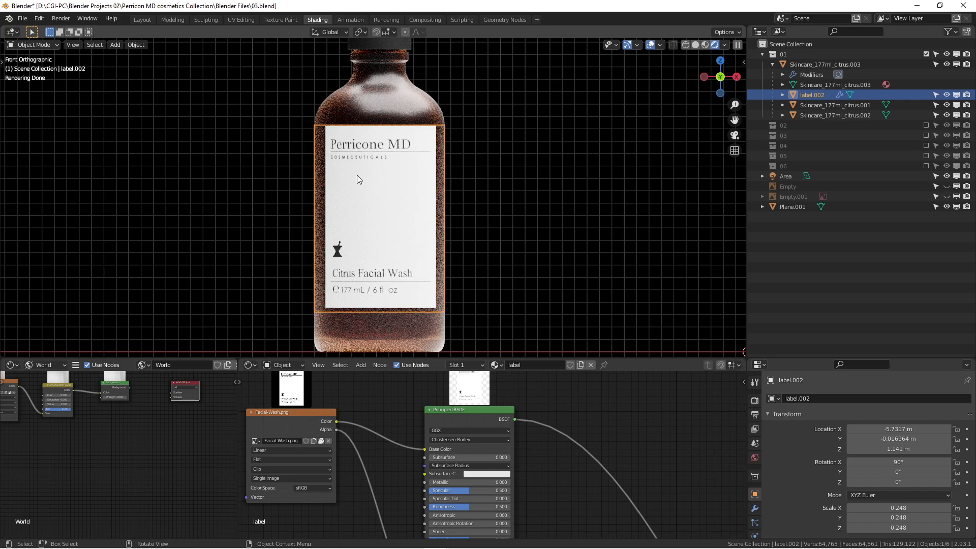
{"action": "scroll", "coordinate": [357, 175], "scroll_direction": "down", "scroll_amount": 1}
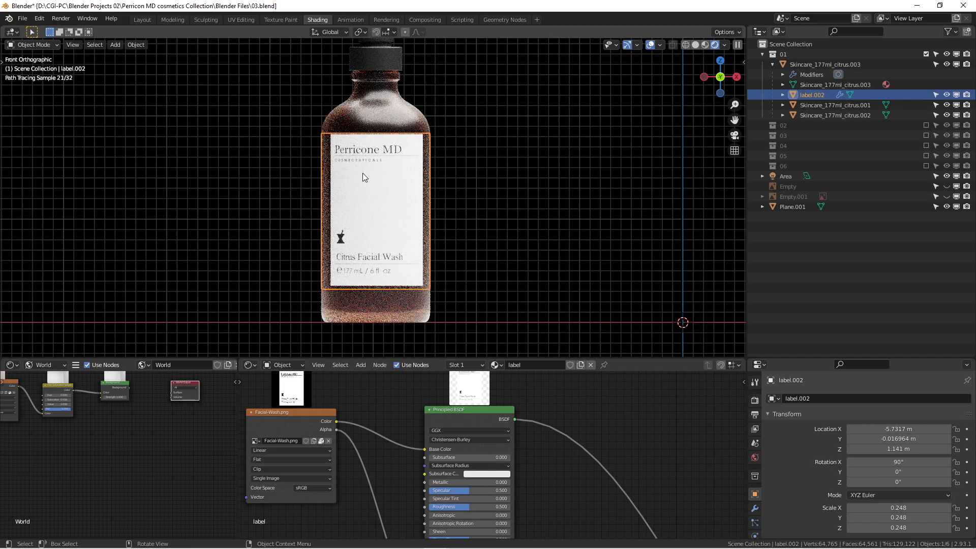
Enlarge the shader editor to bring the label material's Facial-Wash.png texture node into closer view
{"action": "left_click", "coordinate": [400, 243]}
{"action": "left_click", "coordinate": [379, 235]}
{"action": "left_click_drag", "start_coordinate": [516, 357], "coordinate": [515, 156]}
{"action": "scroll", "coordinate": [498, 269], "scroll_direction": "up", "scroll_amount": 3}
{"action": "scroll", "coordinate": [610, 286], "scroll_direction": "down", "scroll_amount": 1}
{"action": "scroll", "coordinate": [511, 260], "scroll_direction": "up", "scroll_amount": 1}
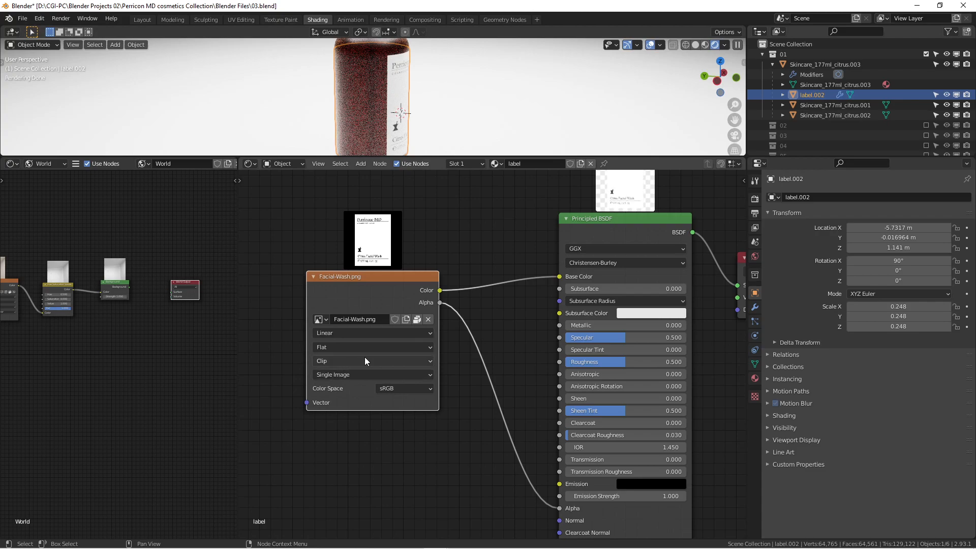
Switch the Facial-Wash.png texture's extension to Repeat and back to Clip
{"action": "left_click", "coordinate": [364, 359]}
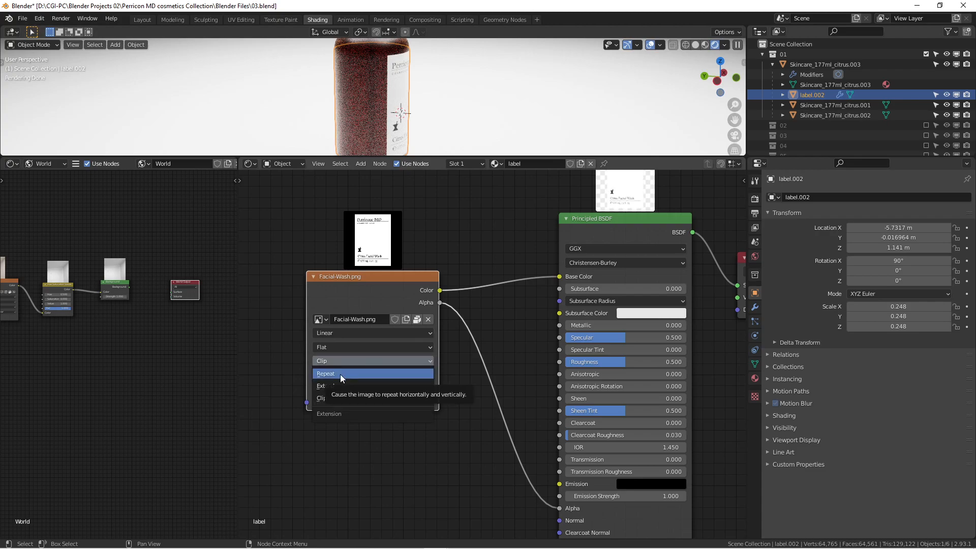
{"action": "left_click", "coordinate": [340, 374]}
{"action": "left_click", "coordinate": [402, 362]}
{"action": "left_click", "coordinate": [322, 398]}
Examine the preview of the Facial-Wash.png texture, comparing the white label area with its transparent surroundings
{"action": "scroll", "coordinate": [356, 306], "scroll_direction": "up", "scroll_amount": 1}
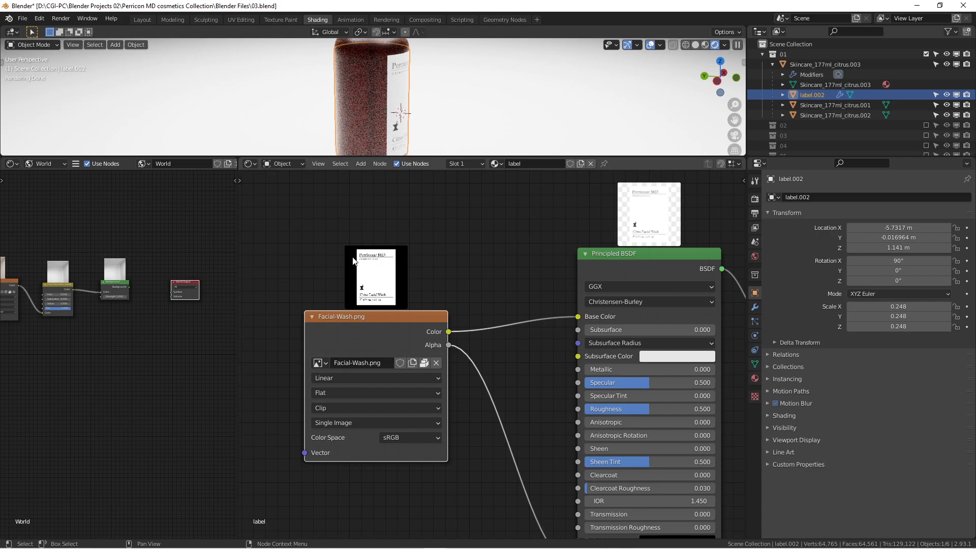
{"action": "scroll", "coordinate": [374, 277], "scroll_direction": "up", "scroll_amount": 2}
{"action": "middle_click_drag", "start_coordinate": [376, 274], "coordinate": [426, 279]}
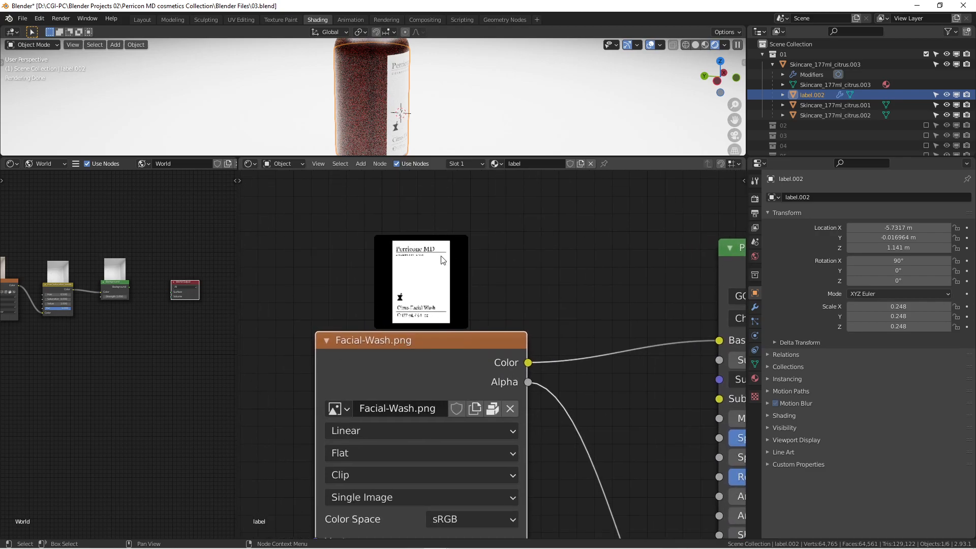
{"action": "scroll", "coordinate": [421, 265], "scroll_direction": "down", "scroll_amount": 2}
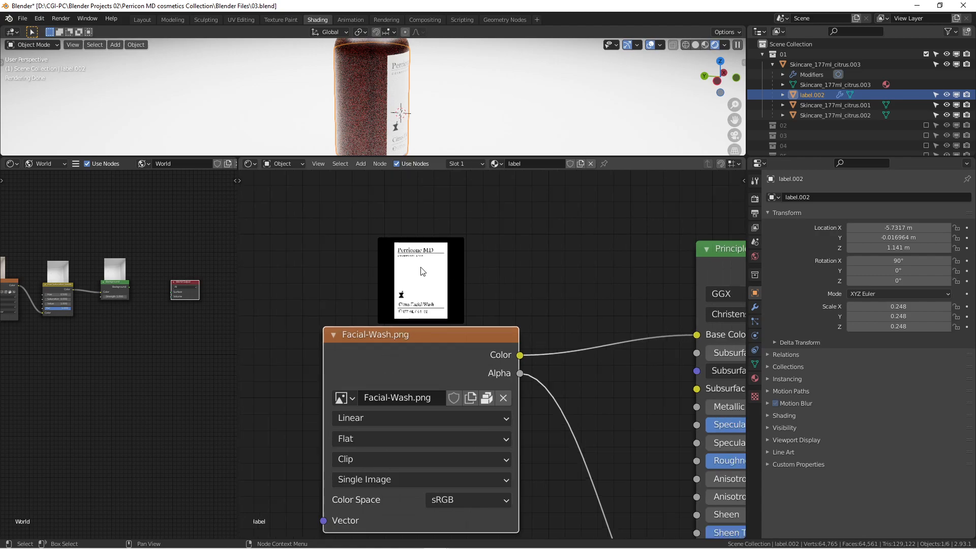
{"action": "scroll", "coordinate": [453, 282], "scroll_direction": "down", "scroll_amount": 1}
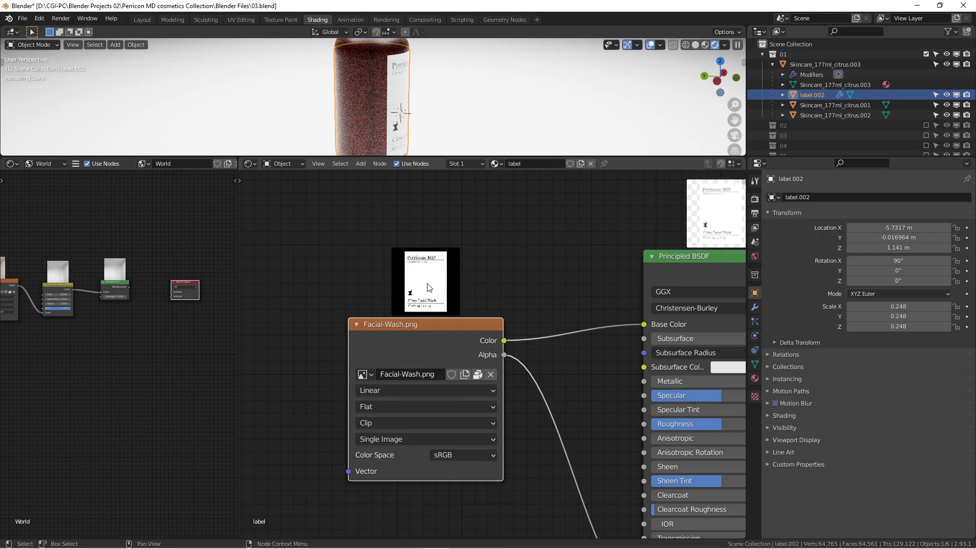
{"action": "scroll", "coordinate": [435, 300], "scroll_direction": "down", "scroll_amount": 2}
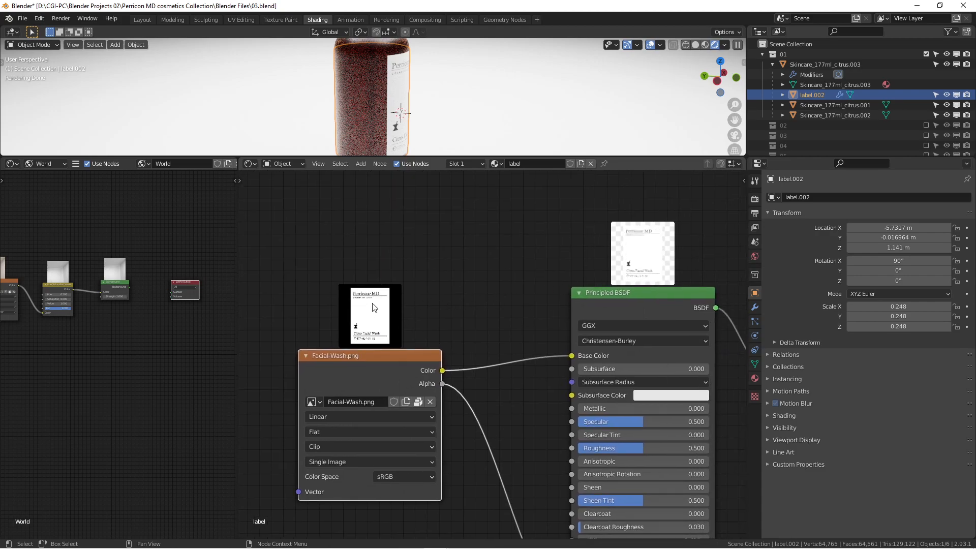
{"action": "scroll", "coordinate": [382, 300], "scroll_direction": "up", "scroll_amount": 2}
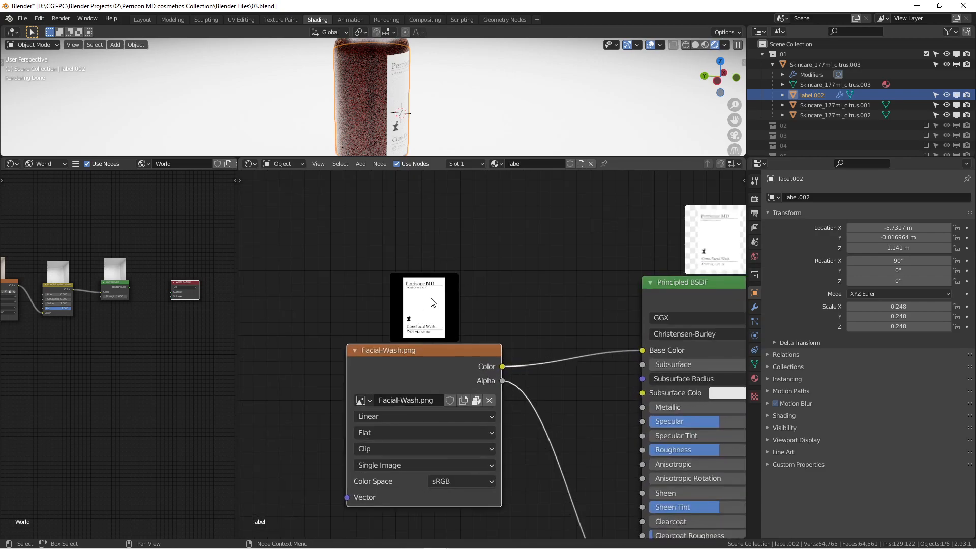
{"action": "scroll", "coordinate": [431, 303], "scroll_direction": "down", "scroll_amount": 2}
Switch to Photoshop to examine the label artwork in master.psb, and return to Blender
{"action": "left_click_drag", "start_coordinate": [1, 30], "coordinate": [787, 1]}
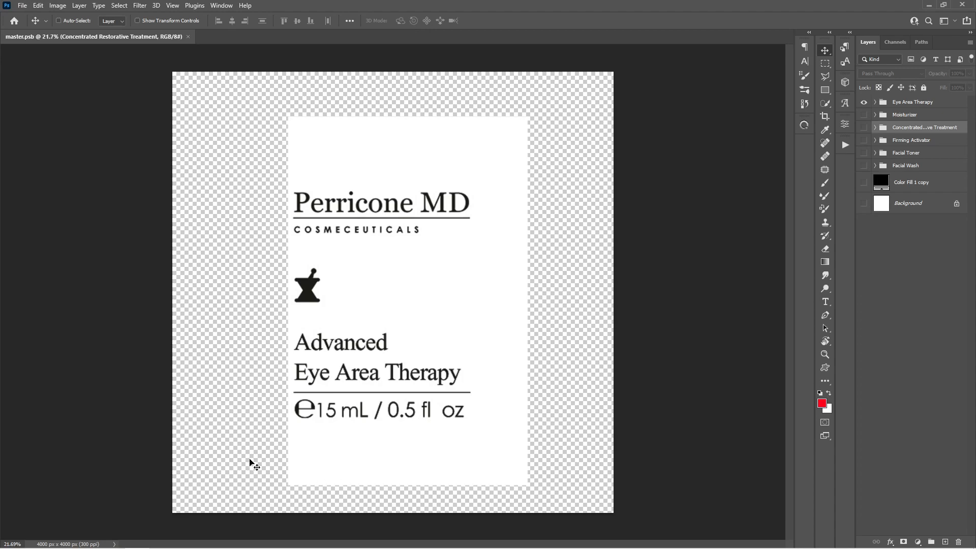
{"action": "double_click", "coordinate": [754, 8]}
{"action": "left_click_drag", "start_coordinate": [629, 26], "coordinate": [0, 60]}
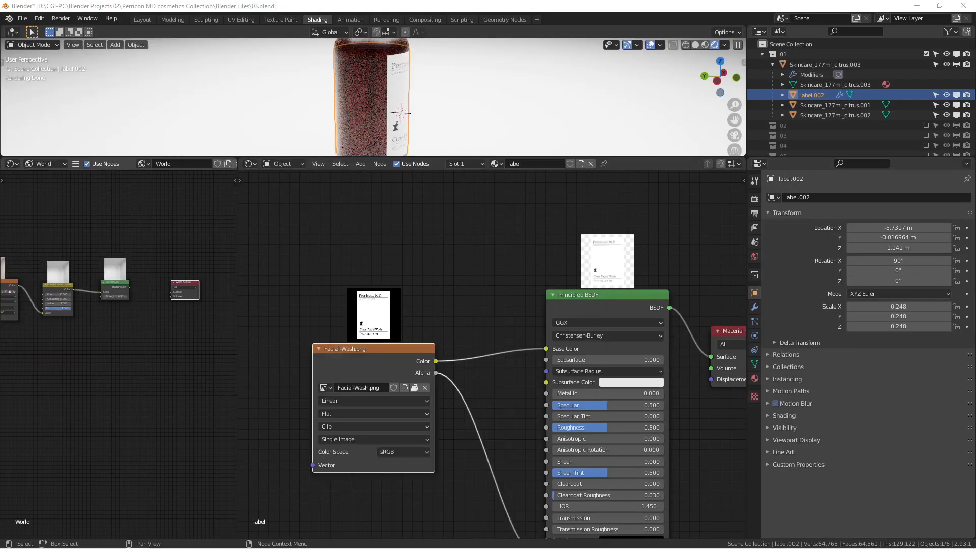
Examine how the image texture's Color and Alpha outputs connect to the Principled BSDF in the label material
{"action": "scroll", "coordinate": [479, 360], "scroll_direction": "down", "scroll_amount": 3}
{"action": "middle_click_drag", "start_coordinate": [479, 360], "coordinate": [456, 285]}
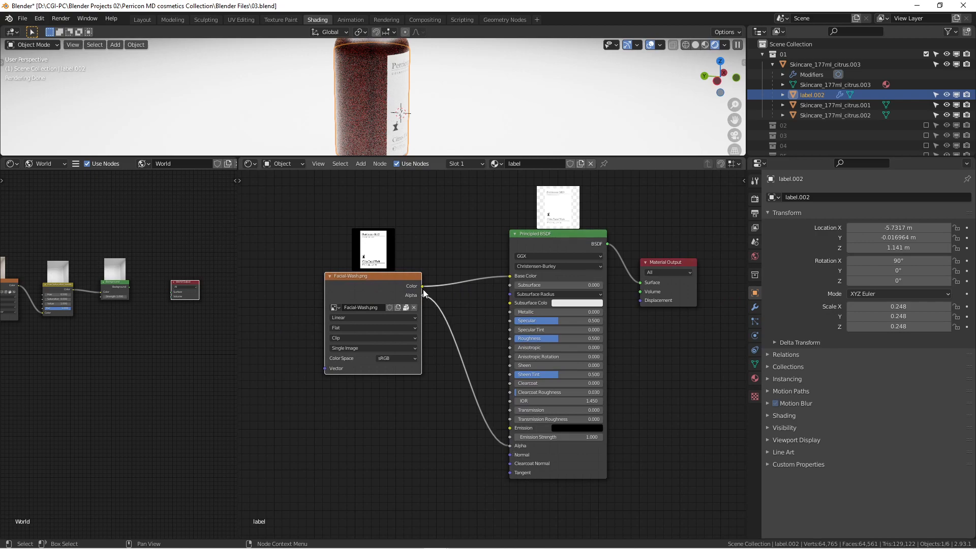
{"action": "scroll", "coordinate": [442, 94], "scroll_direction": "down", "scroll_amount": 3}
{"action": "scroll", "coordinate": [406, 88], "scroll_direction": "up", "scroll_amount": 2}
{"action": "scroll", "coordinate": [381, 71], "scroll_direction": "up", "scroll_amount": 1}
Enlarge the 3D viewport and try moving the label away from the bottle in front view
{"action": "scroll", "coordinate": [383, 70], "scroll_direction": "up", "scroll_amount": 2}
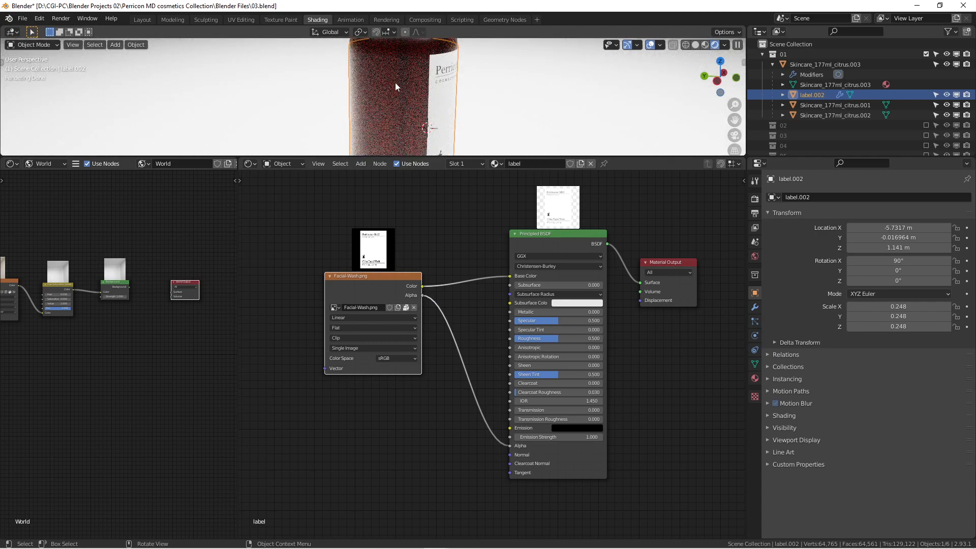
{"action": "left_click_drag", "start_coordinate": [392, 156], "coordinate": [392, 281]}
{"action": "key", "text": "KP_1"}
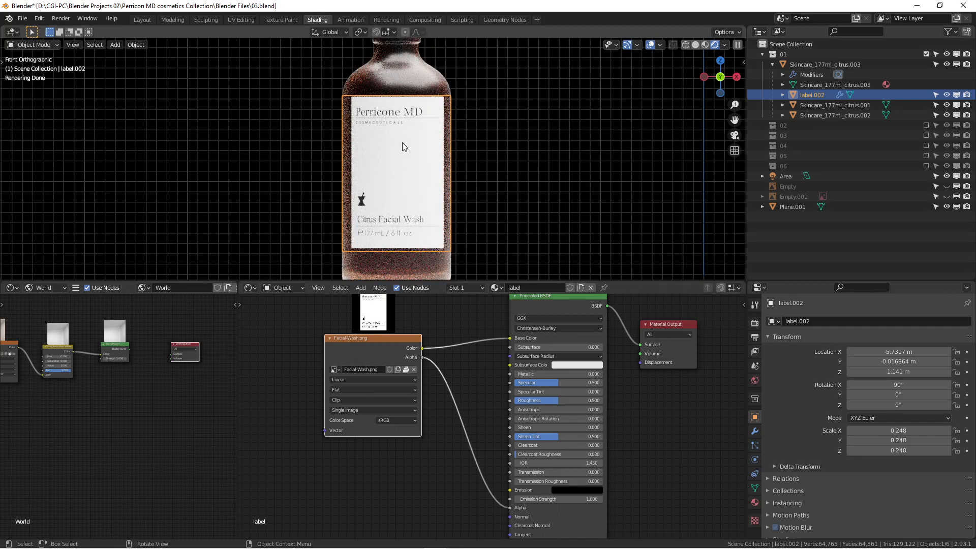
{"action": "key", "text": "g"}
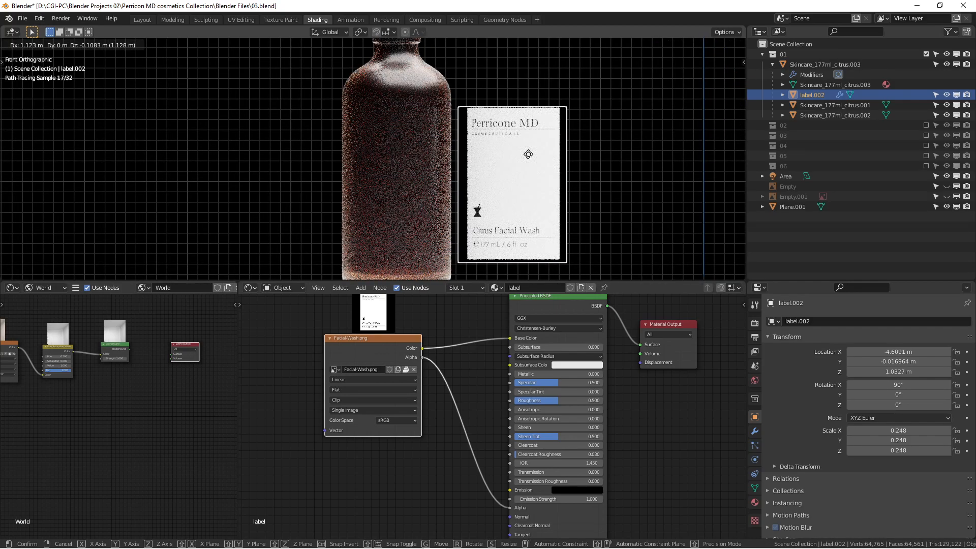
{"action": "key", "text": "Escape"}
Switch to solid shading and duplicate the selected front half of the label.002 mesh in place as a separate object
{"action": "middle_click_drag", "start_coordinate": [420, 139], "coordinate": [389, 92]}
{"action": "key", "text": "Tab"}
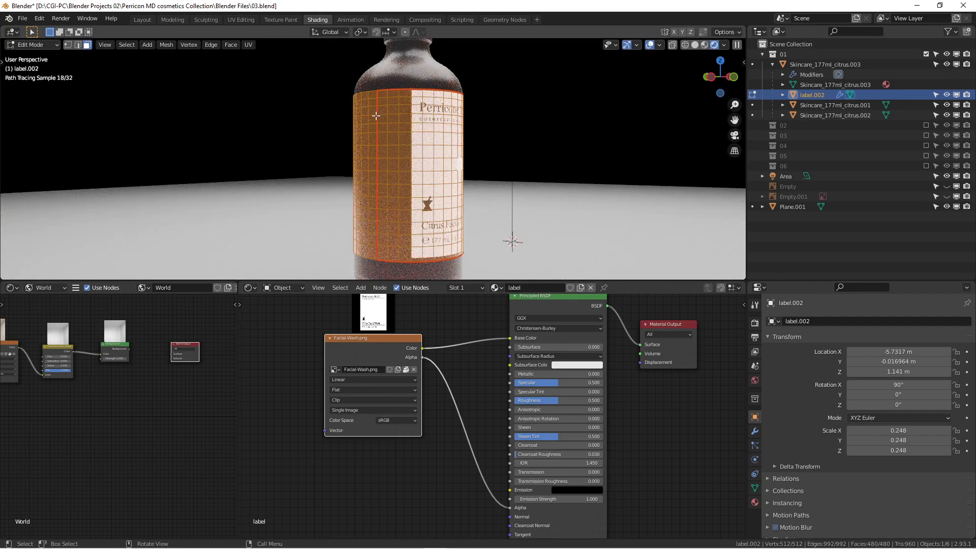
{"action": "left_click", "coordinate": [695, 45]}
{"action": "key", "text": "KP_1"}
{"action": "key", "text": "g"}
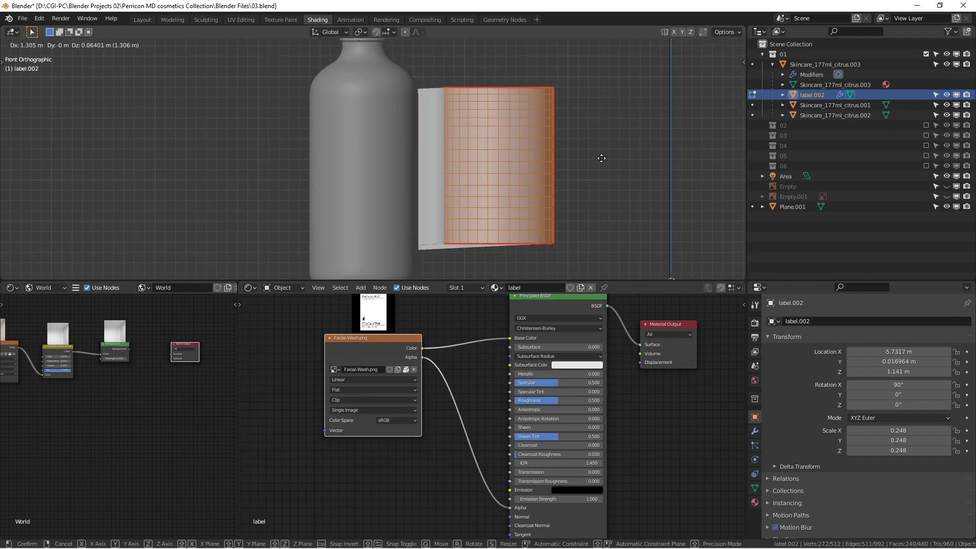
{"action": "key", "text": "Escape"}
{"action": "key", "text": "shift+d"}
{"action": "key", "text": "Escape"}
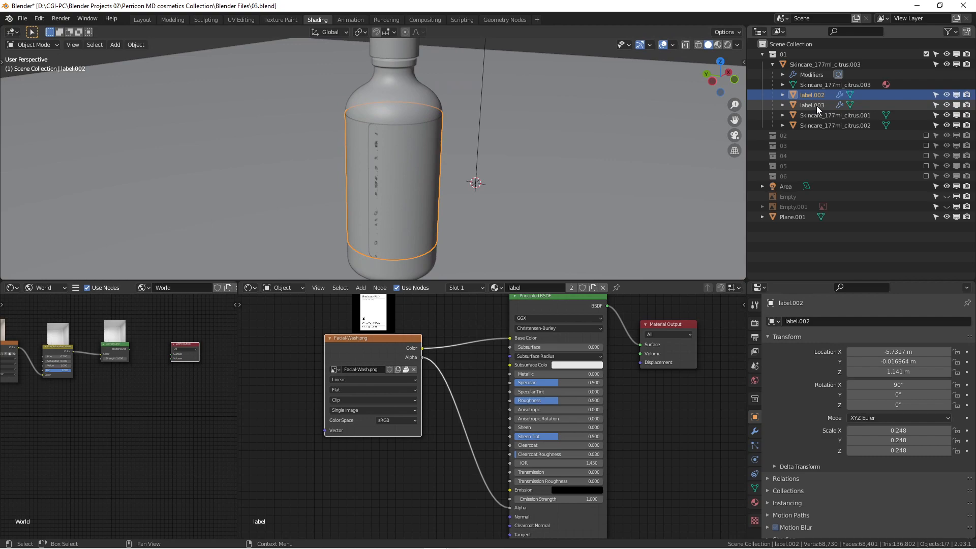
Move the separated label.003 object about 1.42 m along X, beside the bottle
{"action": "left_click", "coordinate": [816, 106]}
{"action": "key", "text": "KP_7"}
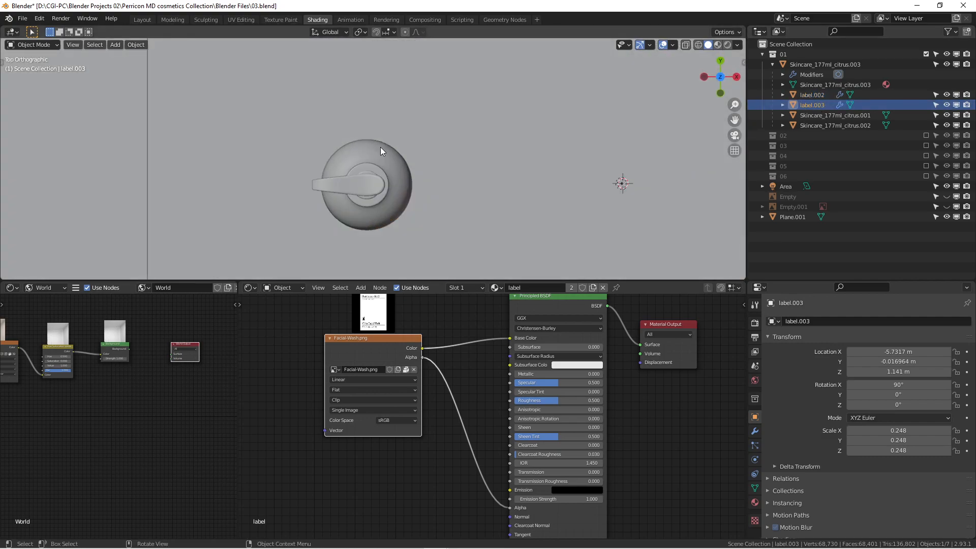
{"action": "key", "text": "KP_1"}
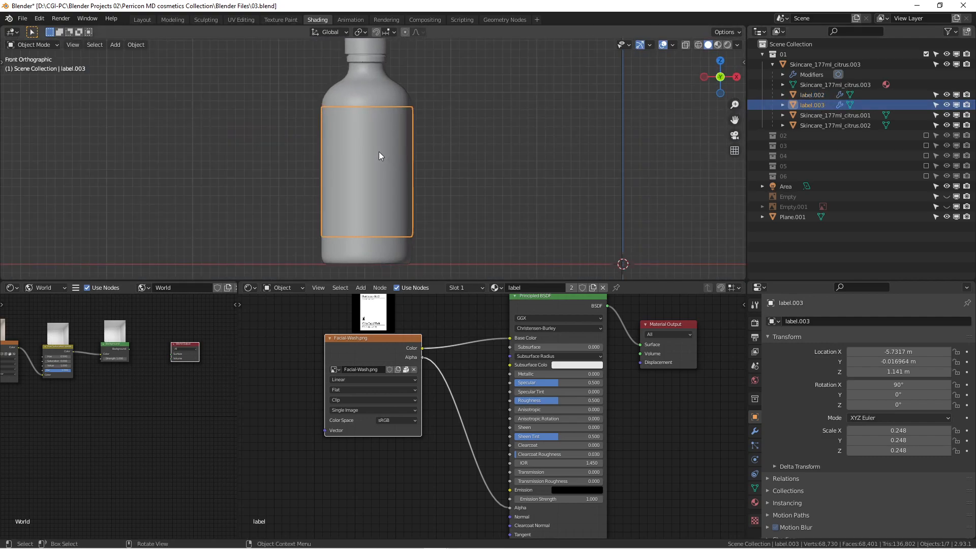
{"action": "key", "text": "g"}
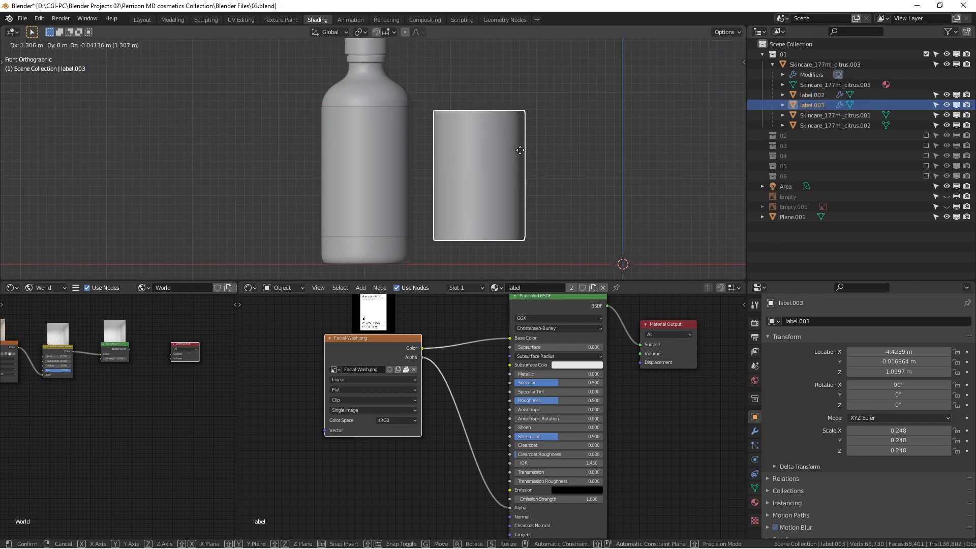
{"action": "key", "text": "x"}
{"action": "left_click", "coordinate": [520, 150]}
{"action": "middle_click_drag", "start_coordinate": [520, 150], "coordinate": [447, 158]}
Compare the bottle with the separated label.003, and inspect the label's Subdivision modifier and upper corner up close
{"action": "left_click", "coordinate": [337, 91]}
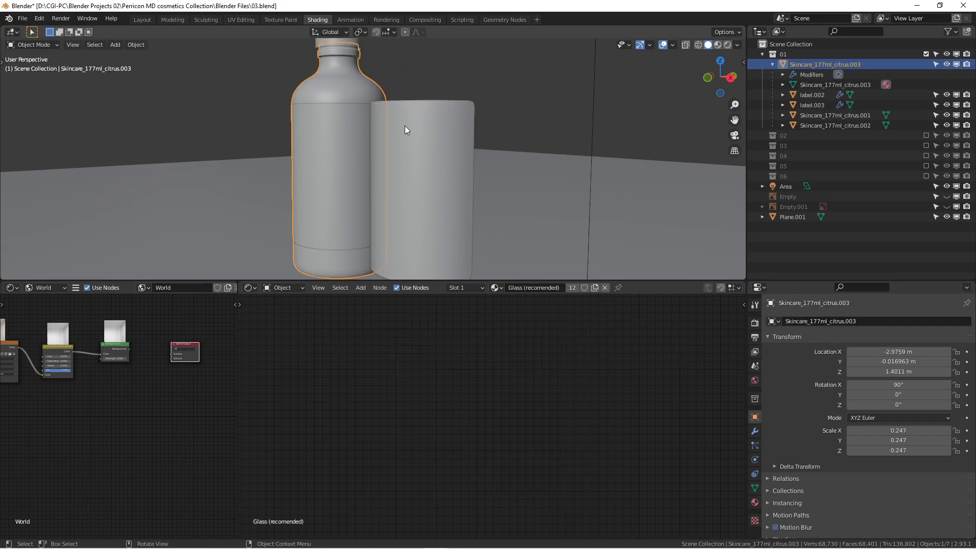
{"action": "middle_click_drag", "start_coordinate": [404, 127], "coordinate": [453, 133]}
{"action": "mouse_move", "coordinate": [355, 98]}
{"action": "middle_mouse_down"}
{"action": "mouse_move", "coordinate": [429, 179]}
{"action": "mouse_move", "coordinate": [361, 112]}
{"action": "middle_mouse_up"}
{"action": "left_click", "coordinate": [430, 179]}
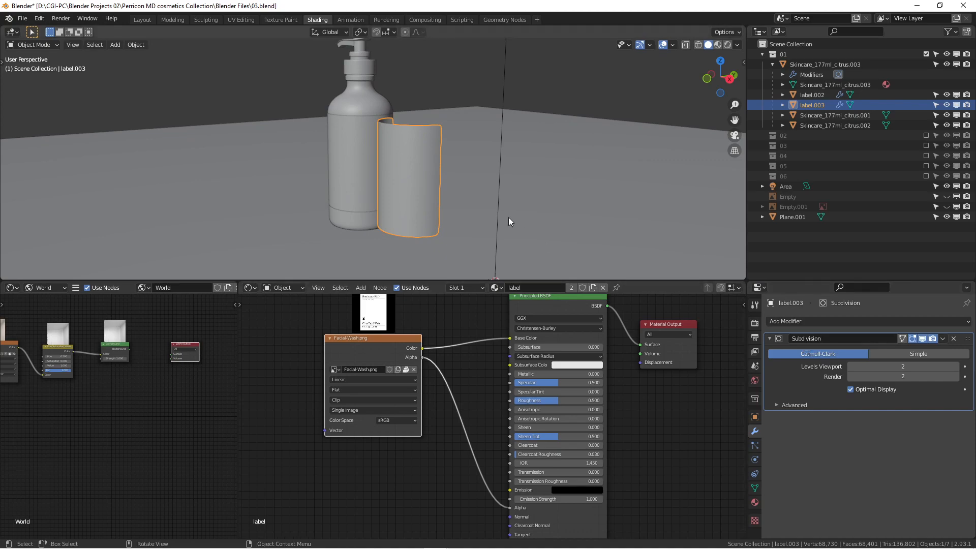
{"action": "scroll", "coordinate": [396, 143], "scroll_direction": "up", "scroll_amount": 3}
{"action": "middle_click_drag", "start_coordinate": [395, 142], "coordinate": [359, 127]}
{"action": "scroll", "coordinate": [332, 117], "scroll_direction": "up", "scroll_amount": 3}
{"action": "scroll", "coordinate": [432, 173], "scroll_direction": "up", "scroll_amount": 3}
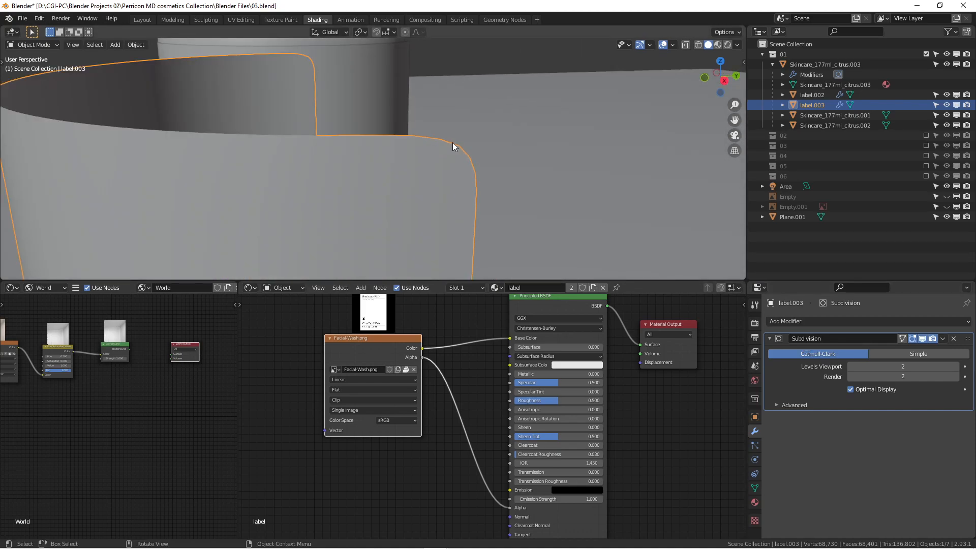
Add a horizontal loop cut to label.003 close to its top edge, with a slide factor of 0.826
{"action": "key", "text": "Tab"}
{"action": "scroll", "coordinate": [396, 142], "scroll_direction": "down", "scroll_amount": 4}
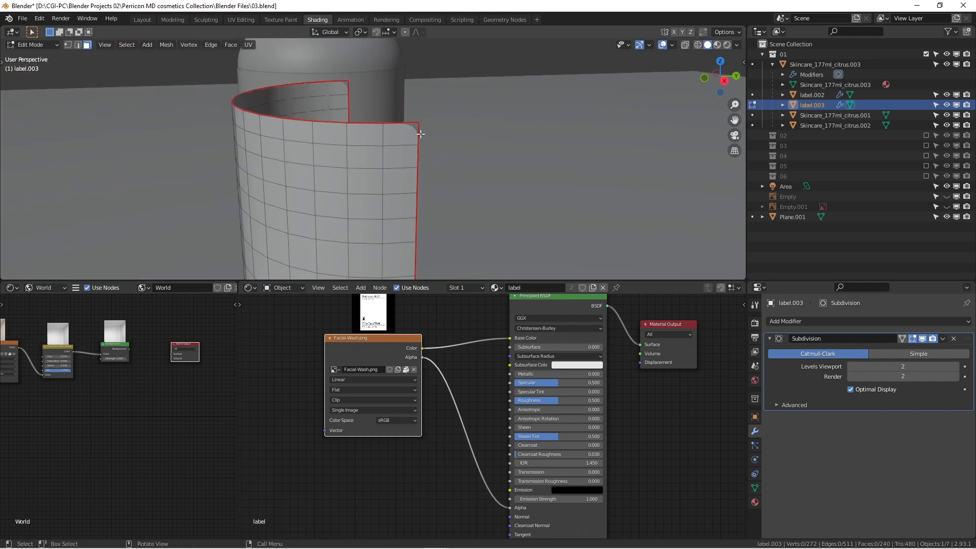
{"action": "key", "text": "ctrl+r"}
{"action": "left_click", "coordinate": [420, 131]}
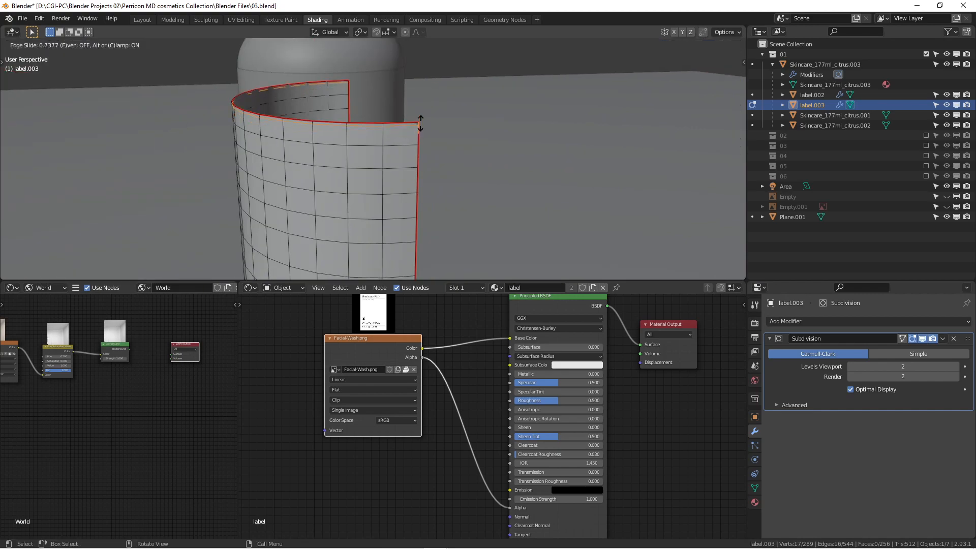
{"action": "left_click", "coordinate": [421, 127]}
{"action": "scroll", "coordinate": [420, 131], "scroll_direction": "up", "scroll_amount": 6}
Add a vertical loop cut close to the side edge of label.003 to tighten its corner, and leave Edit Mode
{"action": "scroll", "coordinate": [330, 137], "scroll_direction": "down", "scroll_amount": 4}
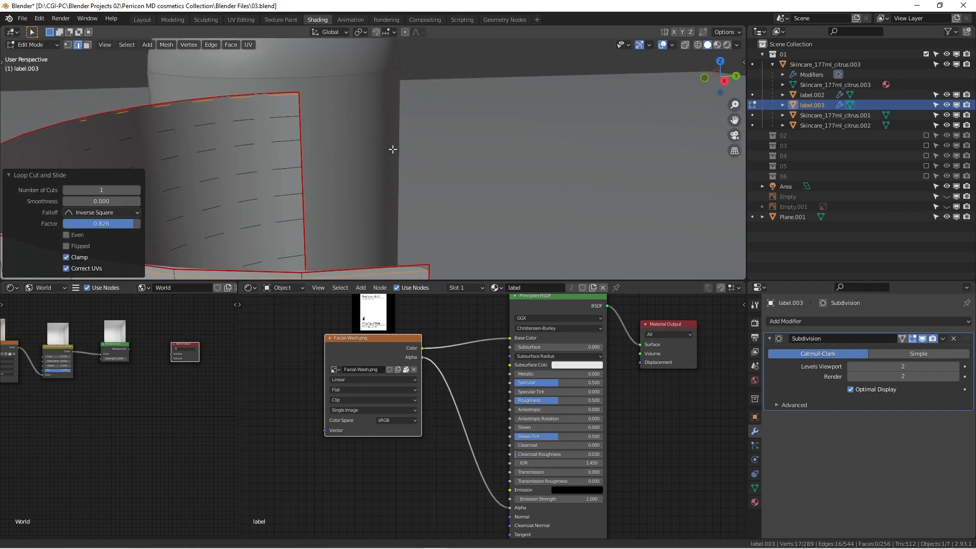
{"action": "scroll", "coordinate": [389, 145], "scroll_direction": "up", "scroll_amount": 2}
{"action": "key", "text": "ctrl+r"}
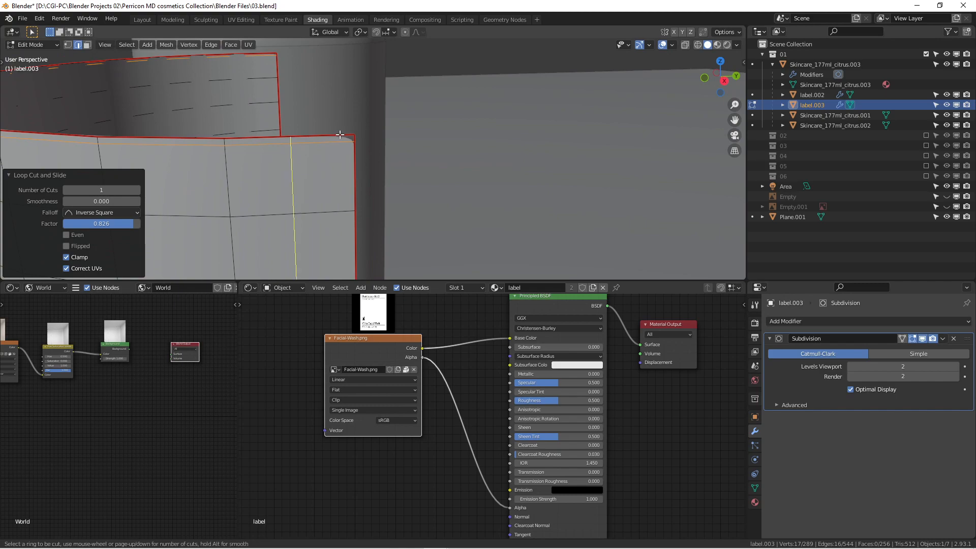
{"action": "left_click", "coordinate": [341, 135]}
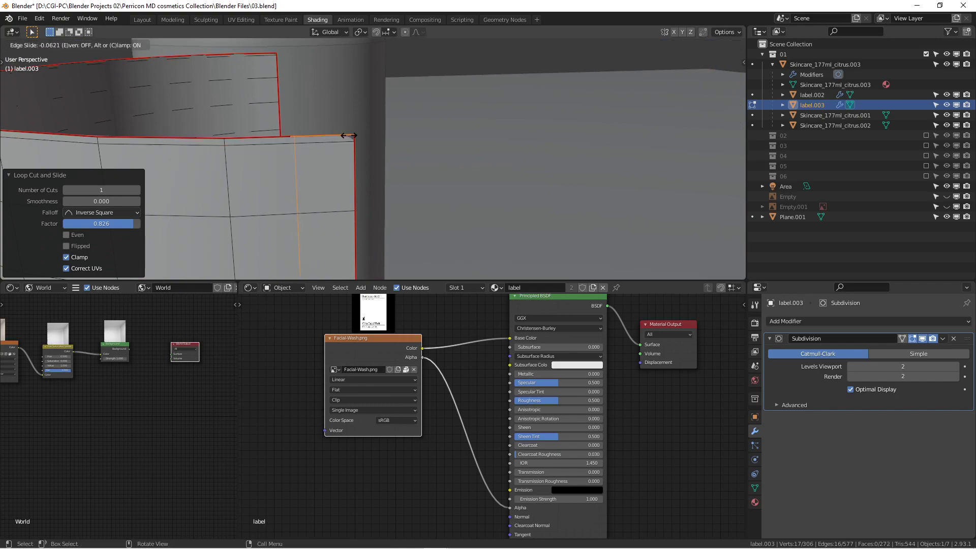
{"action": "left_click", "coordinate": [399, 136]}
{"action": "key", "text": "Tab"}
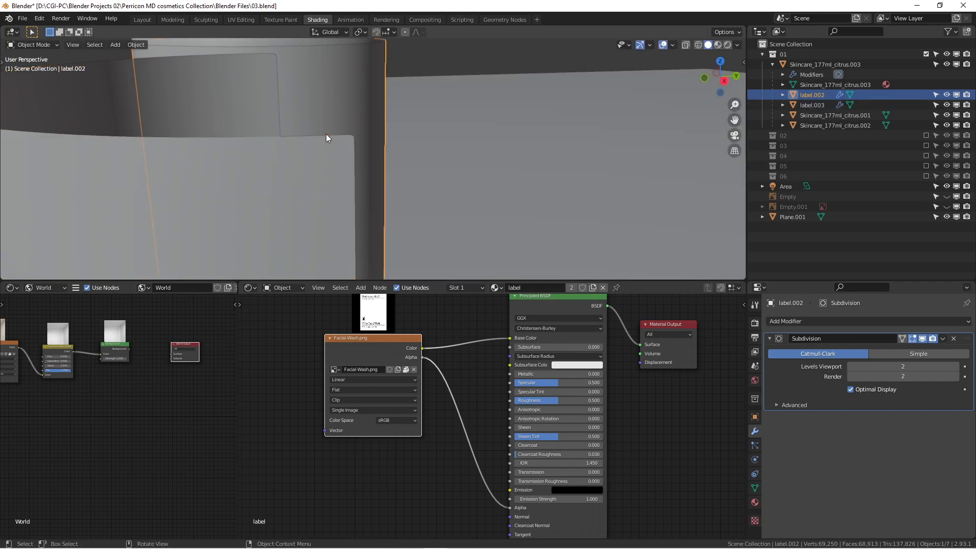
{"action": "left_click", "coordinate": [325, 134]}
{"action": "key", "text": "Tab"}
{"action": "key", "text": "Tab"}
Set the mean crease of the top edge loop of label.003 to 1.00 and return to Object Mode
{"action": "left_click", "coordinate": [324, 138]}
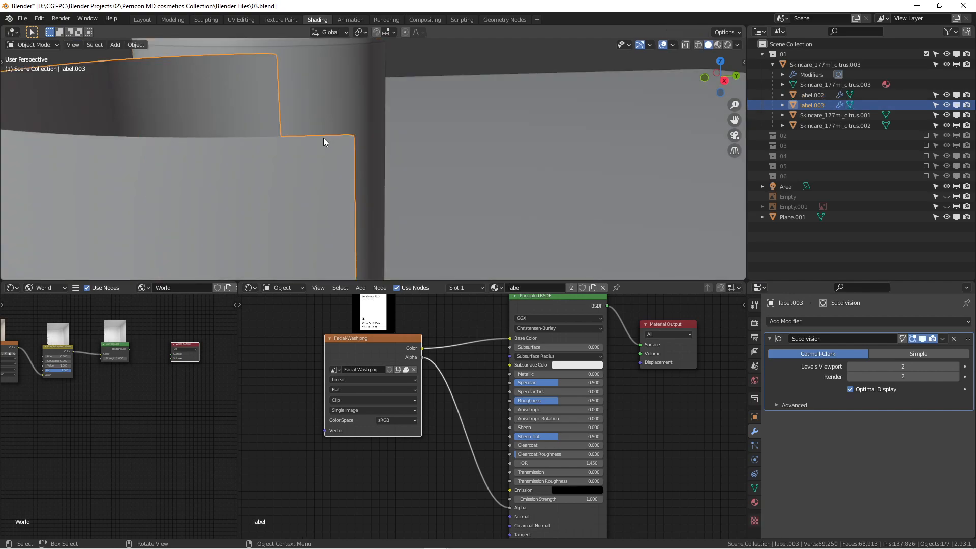
{"action": "key", "text": "Tab"}
{"action": "left_click", "coordinate": [325, 135], "text": "alt"}
{"action": "key", "text": "n"}
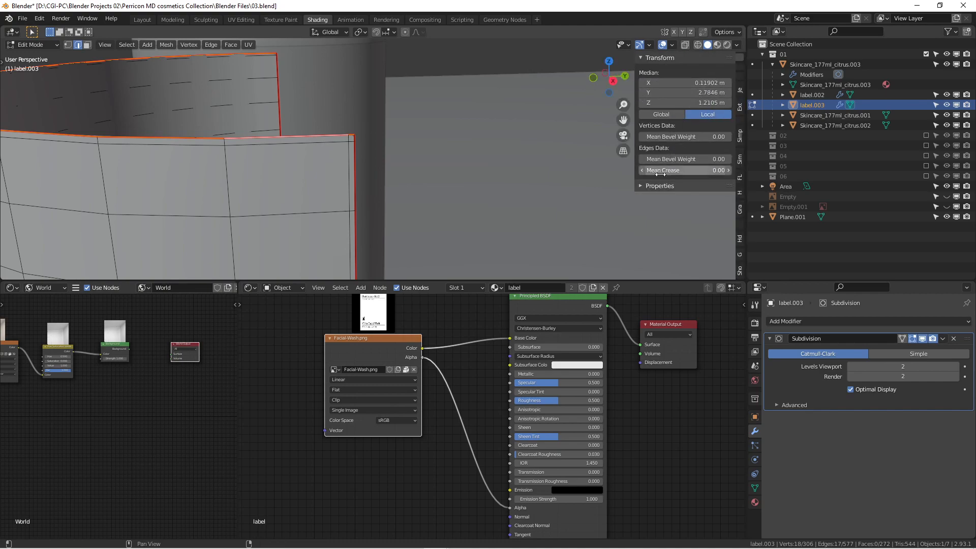
{"action": "left_click_drag", "start_coordinate": [659, 171], "coordinate": [728, 171]}
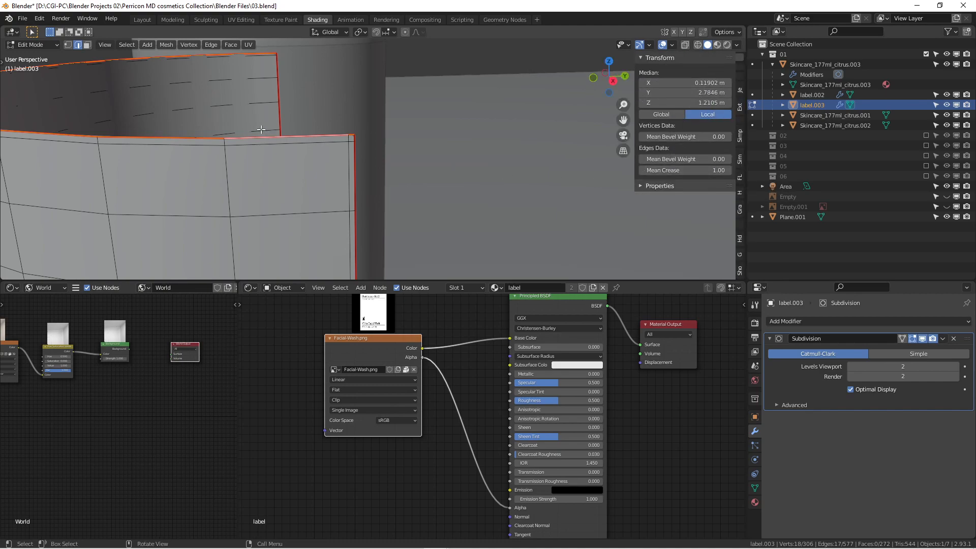
{"action": "left_click", "coordinate": [679, 171]}
{"action": "key", "text": "Return"}
{"action": "scroll", "coordinate": [398, 136], "scroll_direction": "down", "scroll_amount": 5}
{"action": "key", "text": "Tab"}
{"action": "middle_click_drag", "start_coordinate": [349, 136], "coordinate": [391, 138]}
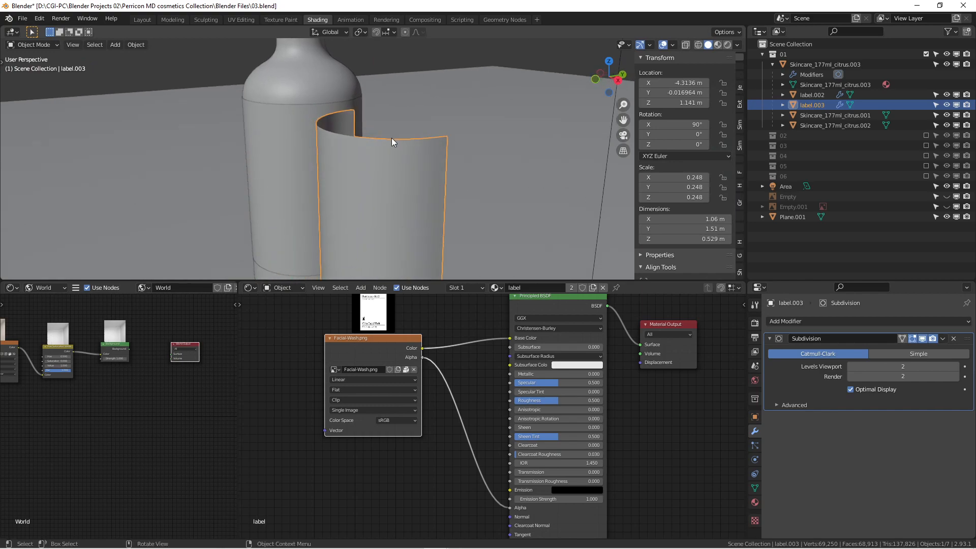
Select the full label.002 cylinder around the bottle and try moving it aside
{"action": "scroll", "coordinate": [392, 145], "scroll_direction": "down", "scroll_amount": 2}
{"action": "left_click", "coordinate": [386, 157]}
{"action": "left_click", "coordinate": [315, 143]}
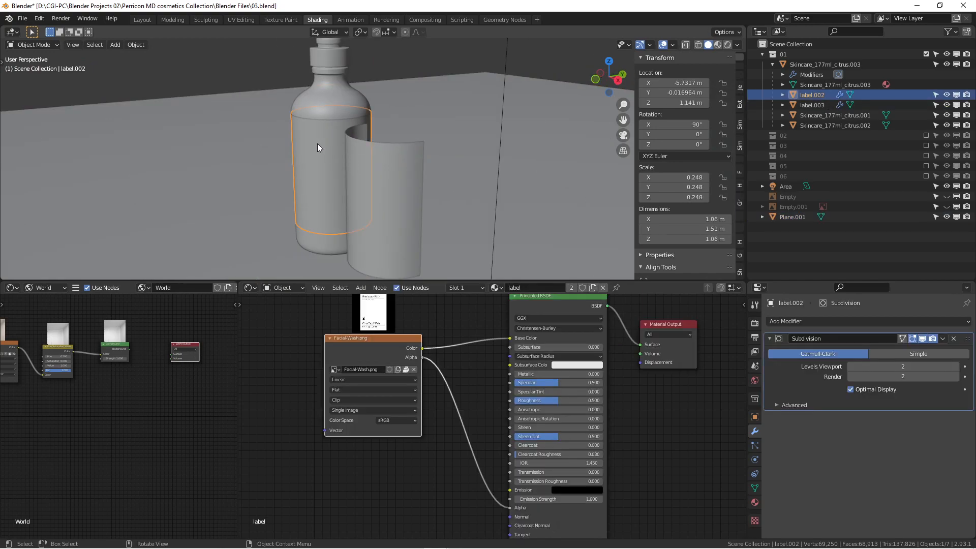
{"action": "scroll", "coordinate": [324, 142], "scroll_direction": "up", "scroll_amount": 4}
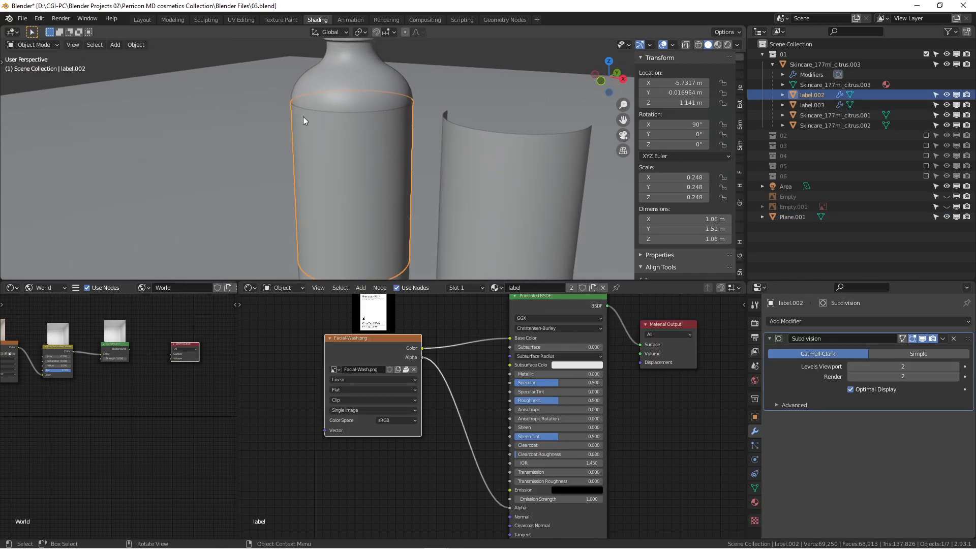
{"action": "scroll", "coordinate": [311, 118], "scroll_direction": "down", "scroll_amount": 3}
{"action": "middle_click_drag", "start_coordinate": [401, 199], "coordinate": [375, 170]}
{"action": "scroll", "coordinate": [363, 149], "scroll_direction": "up", "scroll_amount": 2}
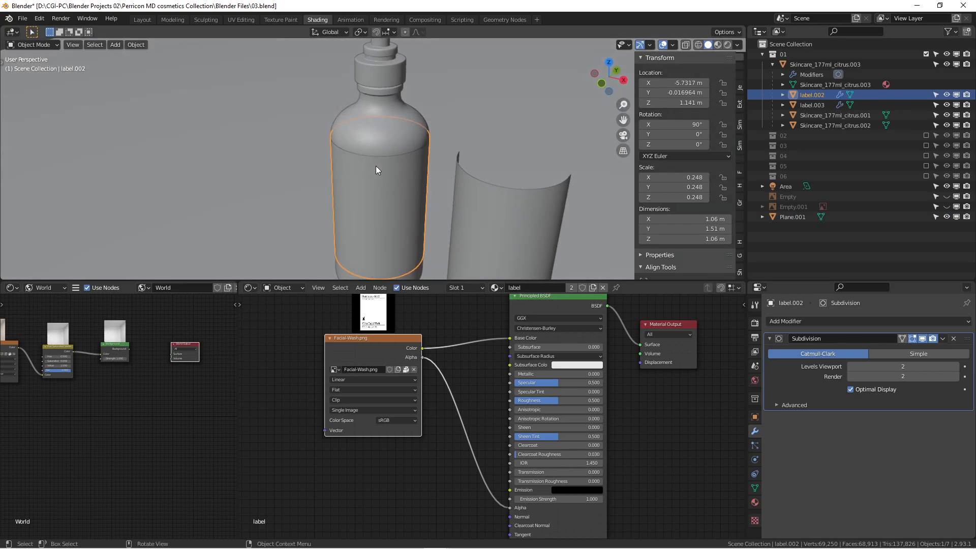
{"action": "key", "text": "g"}
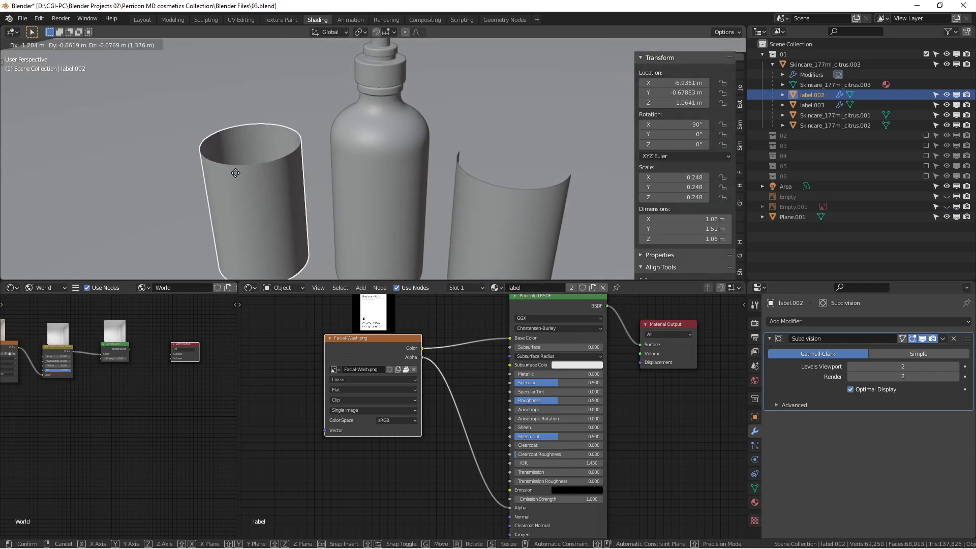
{"action": "right_click", "coordinate": [269, 192]}
Preview the bottle in rendered shading, select the bottle body, and return to solid shading
{"action": "scroll", "coordinate": [451, 359], "scroll_direction": "down", "scroll_amount": 1}
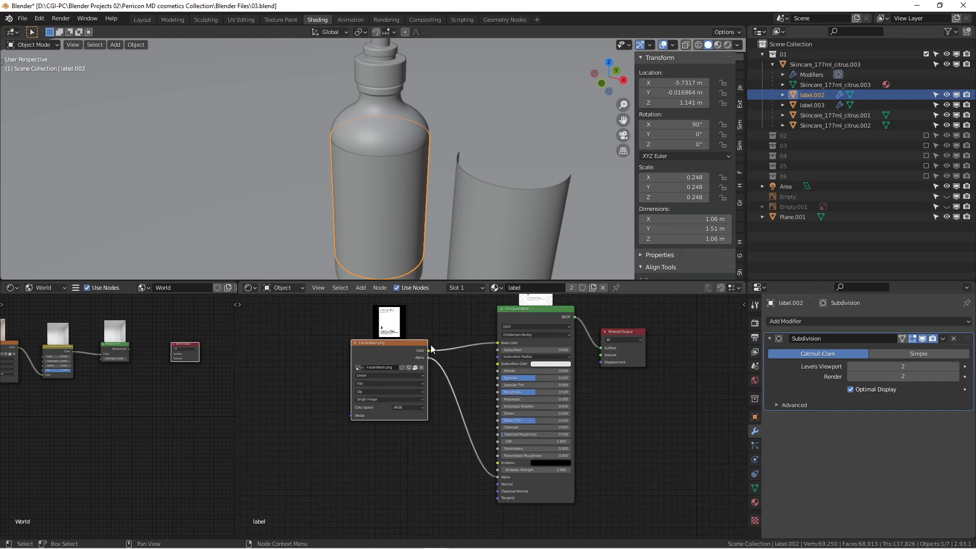
{"action": "left_click", "coordinate": [727, 45]}
{"action": "scroll", "coordinate": [404, 159], "scroll_direction": "up", "scroll_amount": 3}
{"action": "left_click", "coordinate": [404, 159]}
{"action": "left_click", "coordinate": [693, 45]}
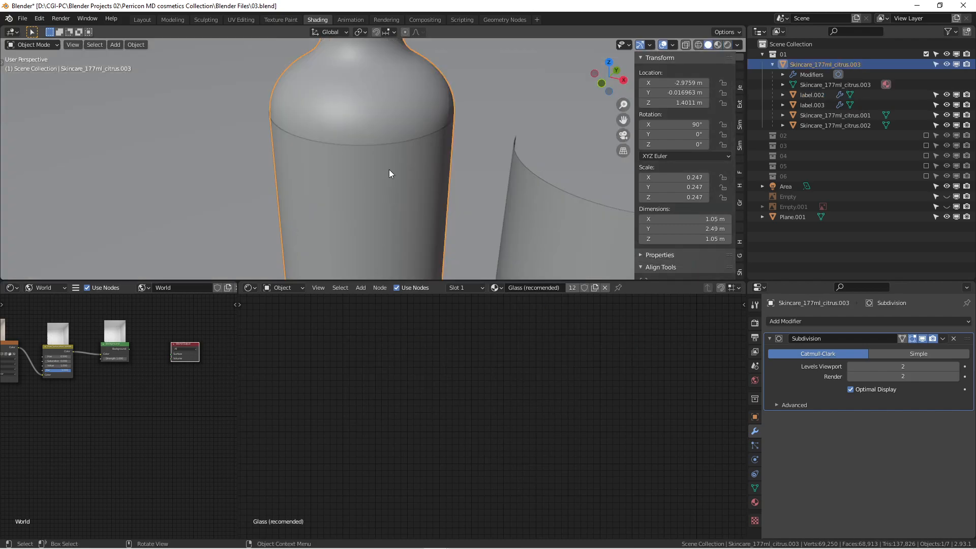
Select label.002 and check how it fits around the bottle from above
{"action": "left_click", "coordinate": [386, 170]}
{"action": "scroll", "coordinate": [387, 170], "scroll_direction": "down", "scroll_amount": 4}
{"action": "key", "text": "KP_7"}
{"action": "scroll", "coordinate": [384, 188], "scroll_direction": "up", "scroll_amount": 2}
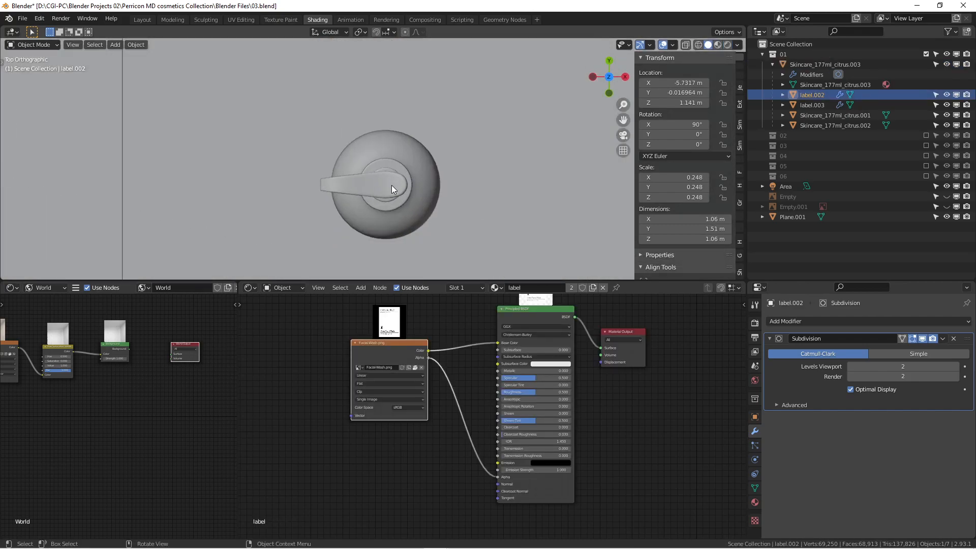
{"action": "left_click", "coordinate": [416, 194]}
{"action": "middle_click_drag", "start_coordinate": [420, 198], "coordinate": [422, 102]}
Try scaling label.002 to 0.997 and inspect where it overlaps the bottle surface
{"action": "scroll", "coordinate": [428, 152], "scroll_direction": "down", "scroll_amount": 2}
{"action": "left_click", "coordinate": [433, 158]}
{"action": "key", "text": "g"}
{"action": "right_click", "coordinate": [440, 156]}
{"action": "key", "text": "s"}
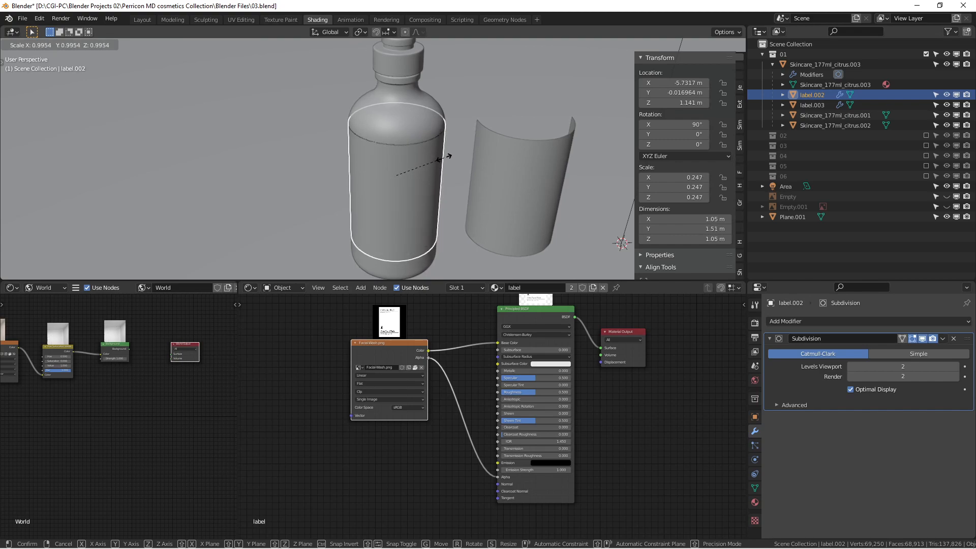
{"action": "left_click", "coordinate": [447, 160]}
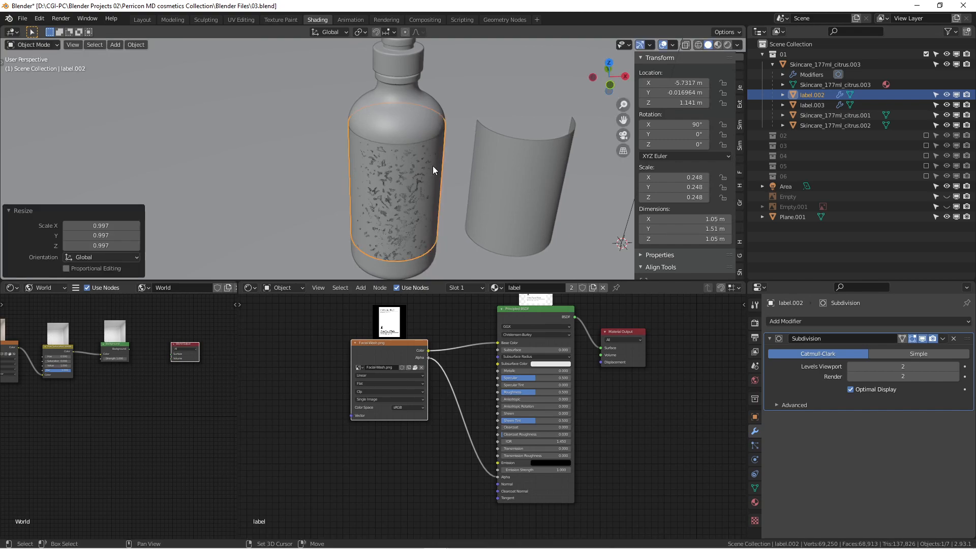
{"action": "scroll", "coordinate": [427, 162], "scroll_direction": "up", "scroll_amount": 2}
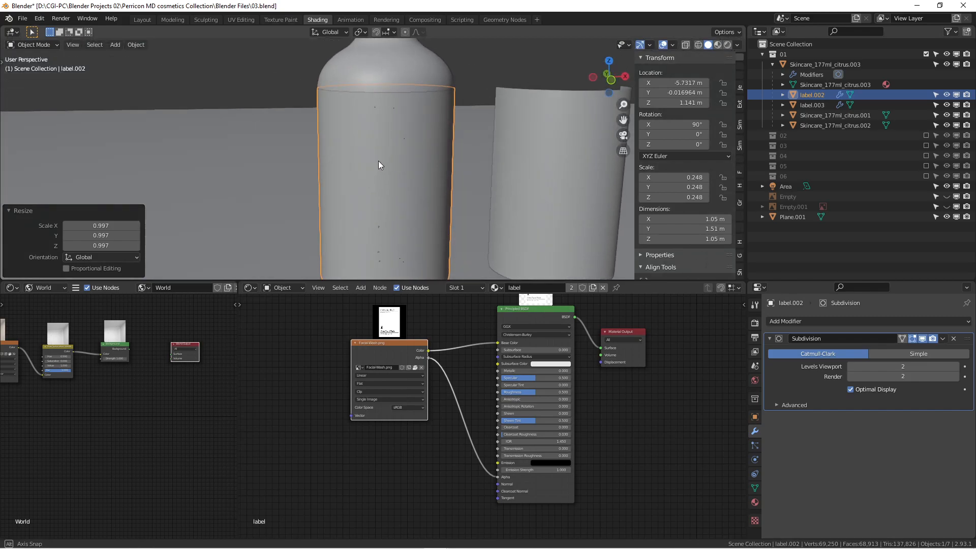
{"action": "scroll", "coordinate": [381, 177], "scroll_direction": "down", "scroll_amount": 3}
{"action": "scroll", "coordinate": [391, 173], "scroll_direction": "up", "scroll_amount": 2}
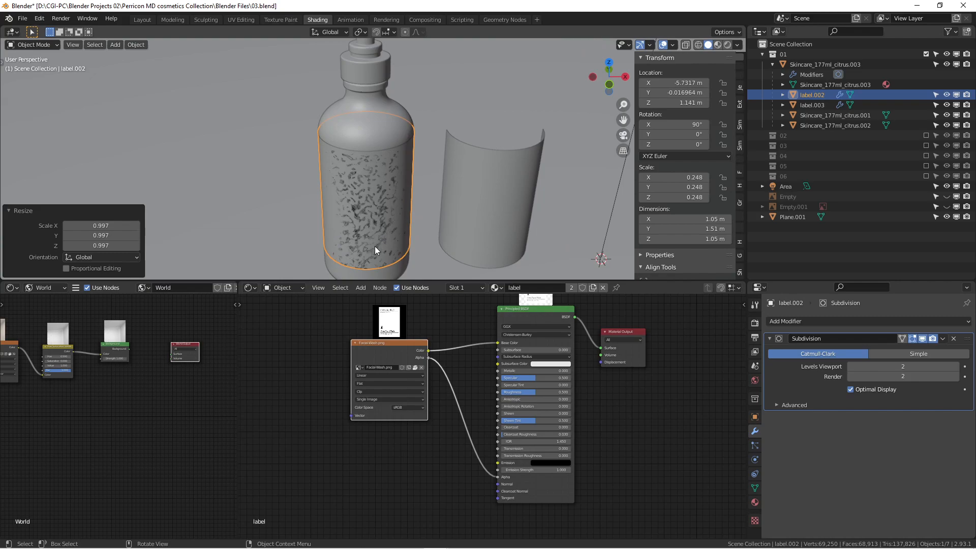
{"action": "middle_click_drag", "start_coordinate": [395, 231], "coordinate": [365, 145]}
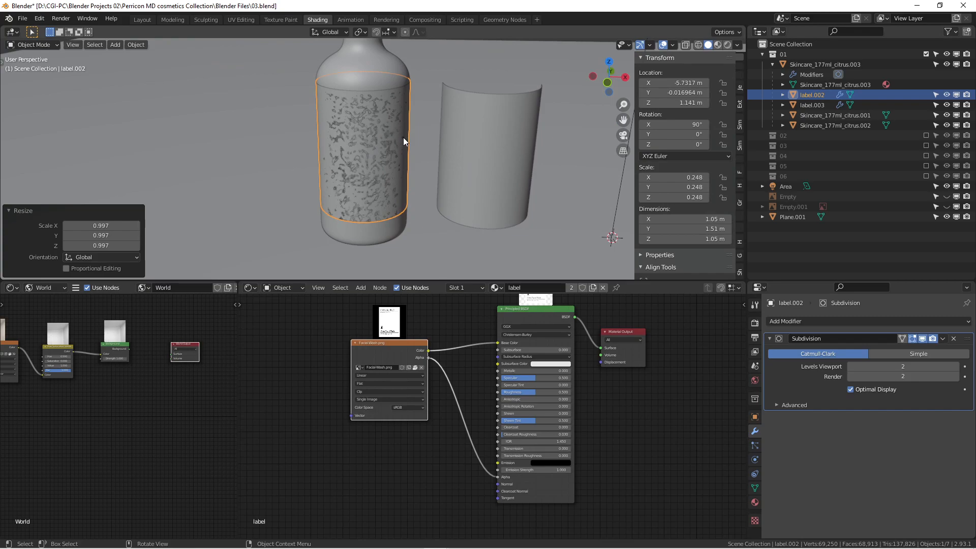
Save the file 03.blend
{"action": "key", "text": "shift+s"}
{"action": "key", "text": "Escape"}
{"action": "key", "text": "ctrl+s"}
Undo the resizing of label.002 and preview both labels in rendered shading
{"action": "left_click", "coordinate": [445, 148]}
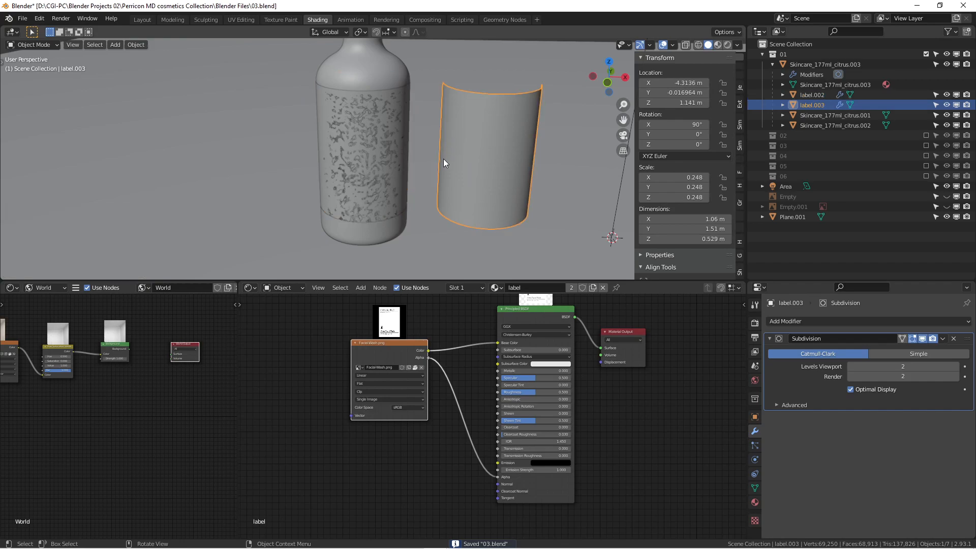
{"action": "left_click", "coordinate": [406, 174]}
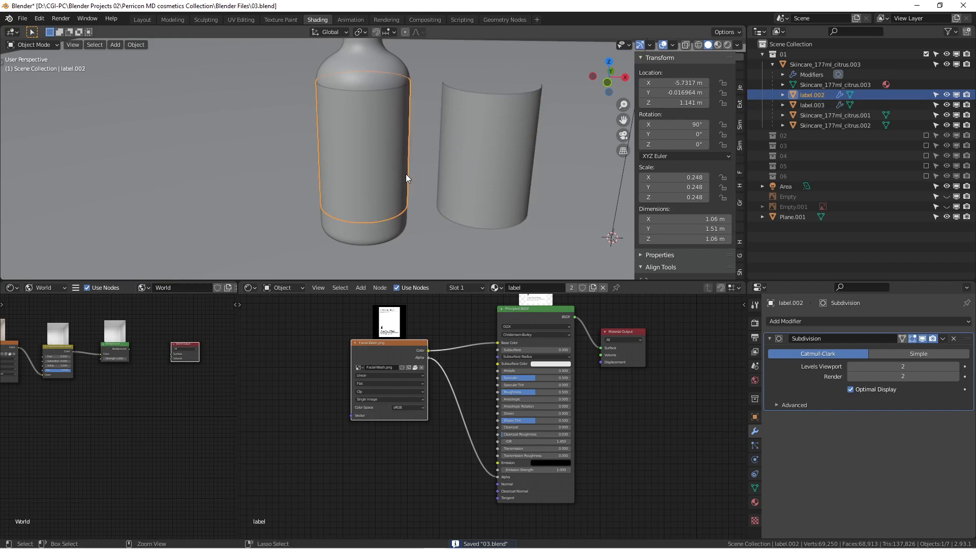
{"action": "left_click", "coordinate": [728, 45]}
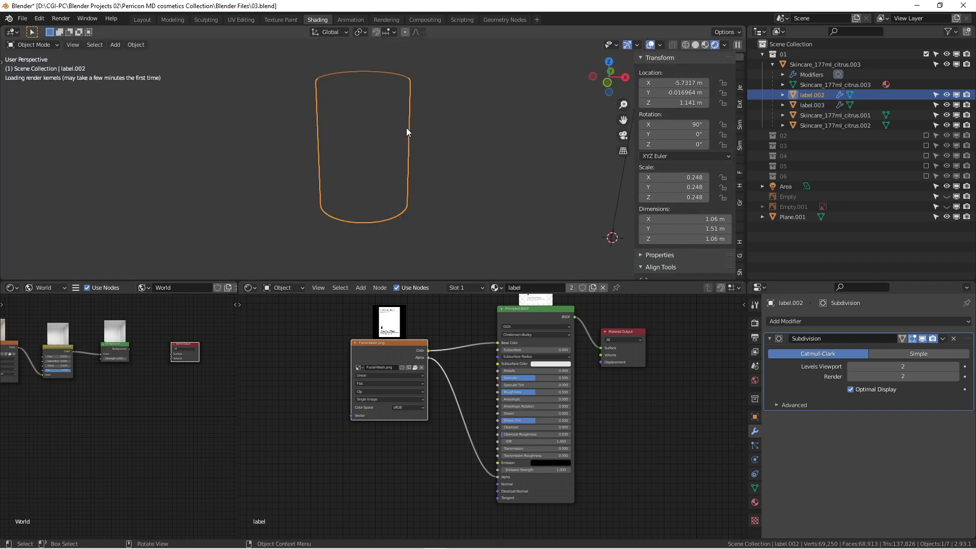
{"action": "key", "text": "KP_1"}
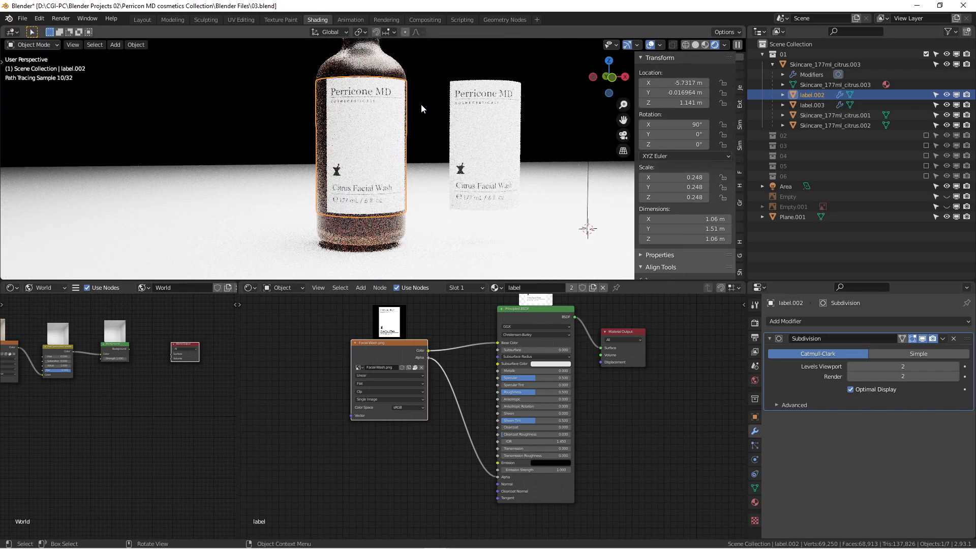
Select the separate label.003 beside the bottle and move the FacialWash.png texture node slightly down in the label material
{"action": "left_click", "coordinate": [474, 120]}
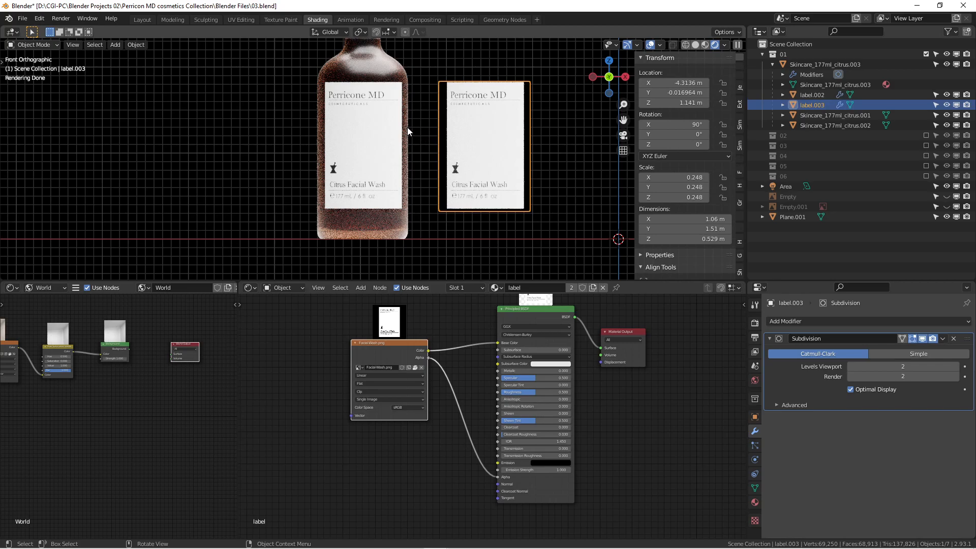
{"action": "middle_click_drag", "start_coordinate": [407, 131], "coordinate": [435, 153]}
{"action": "scroll", "coordinate": [427, 149], "scroll_direction": "up", "scroll_amount": 2}
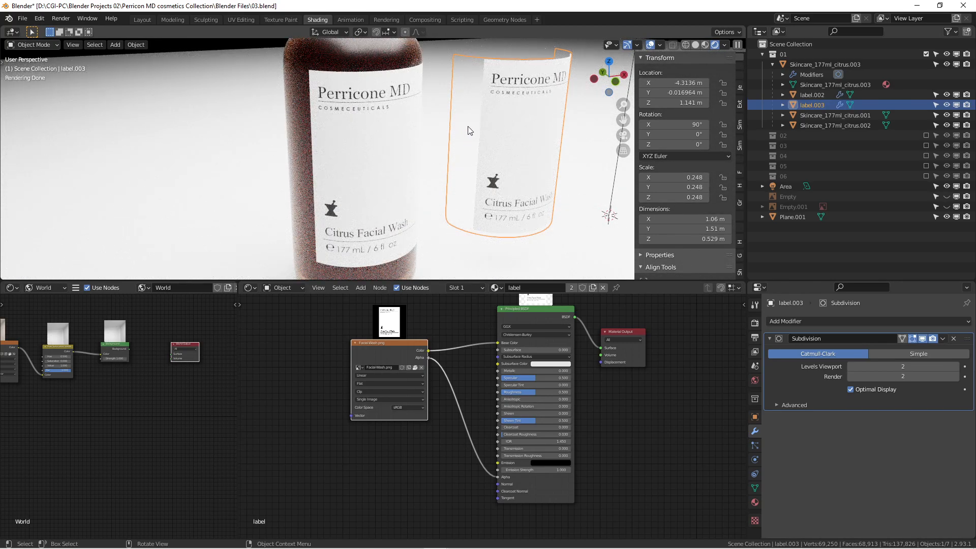
{"action": "left_click_drag", "start_coordinate": [405, 343], "coordinate": [405, 354]}
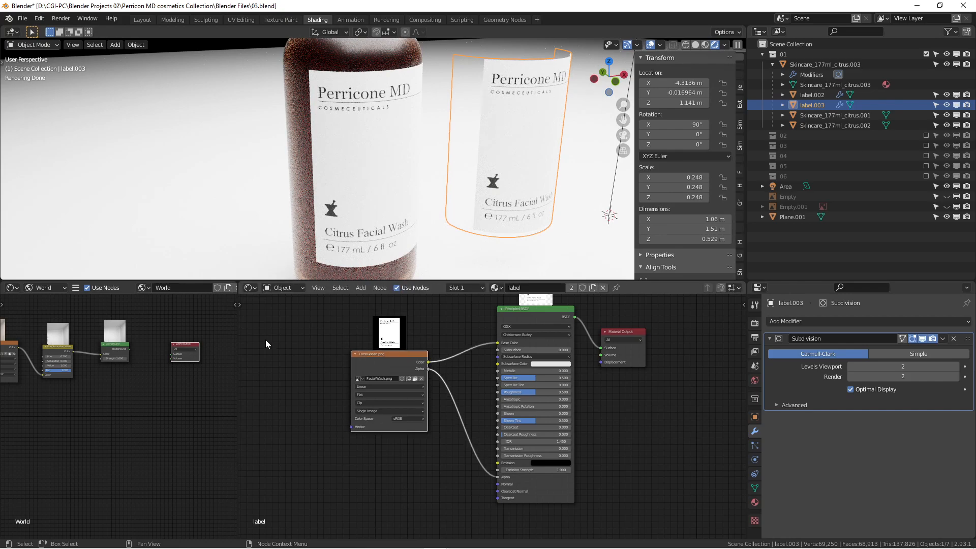
Switch to Photoshop to view the label artwork on transparency in master.psb, and return to Blender
{"action": "left_click_drag", "start_coordinate": [0, 6], "coordinate": [755, 3]}
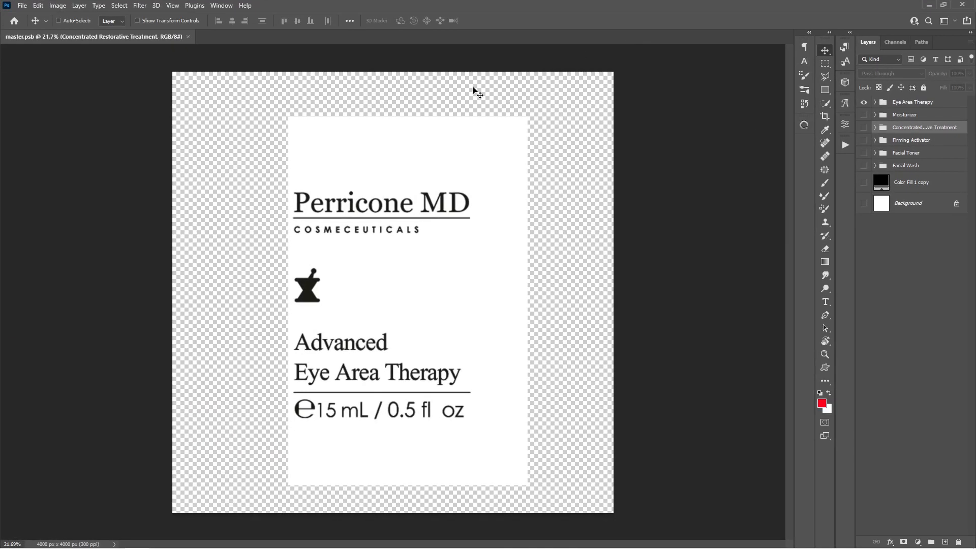
{"action": "key", "text": "alt+Tab"}
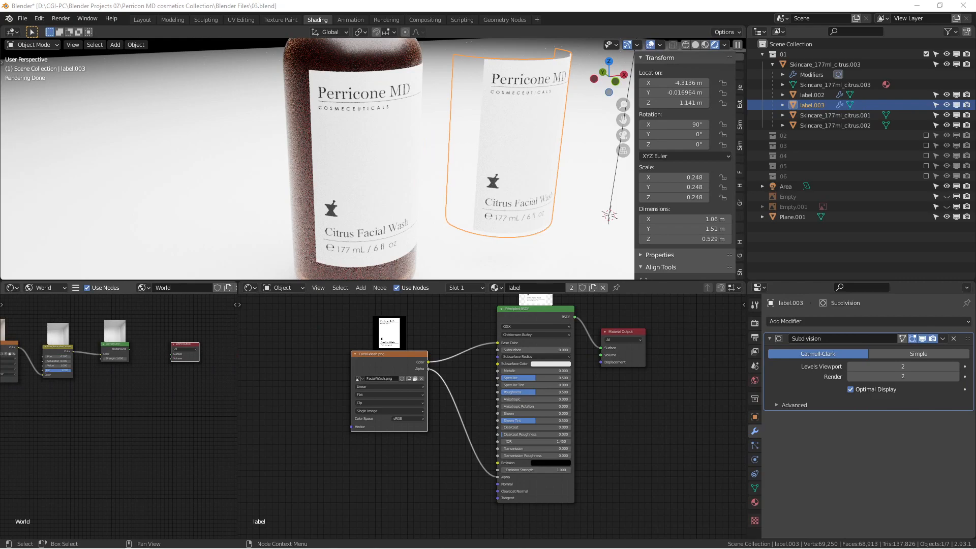
Open the UV Editing workspace and switch mesh editing from label.003 to label.002 on the bottle
{"action": "left_click", "coordinate": [242, 20]}
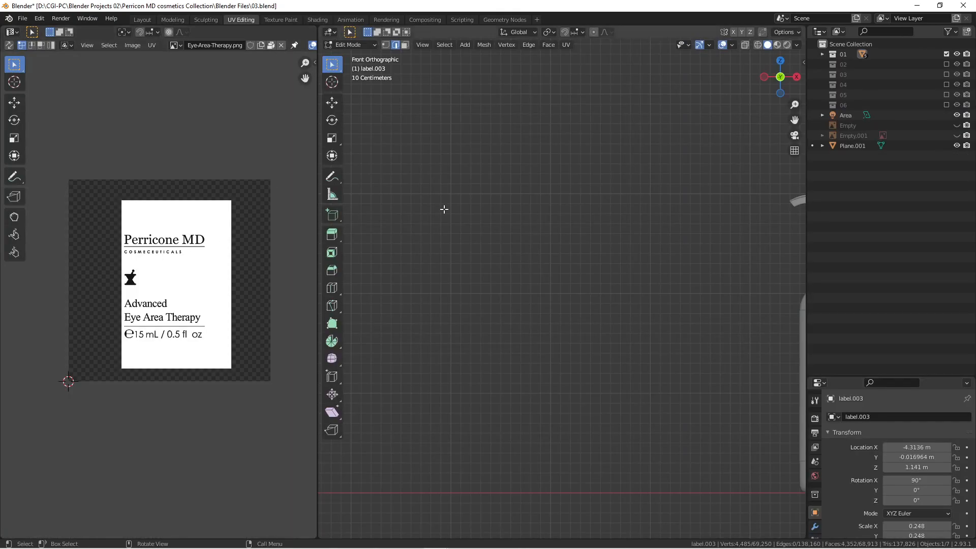
{"action": "scroll", "coordinate": [590, 198], "scroll_direction": "down", "scroll_amount": 2}
{"action": "middle_click_drag", "start_coordinate": [562, 215], "coordinate": [373, 215], "text": "shift"}
{"action": "scroll", "coordinate": [567, 284], "scroll_direction": "up", "scroll_amount": 2}
{"action": "key", "text": "Tab"}
{"action": "left_click", "coordinate": [560, 290]}
{"action": "key", "text": "Tab"}
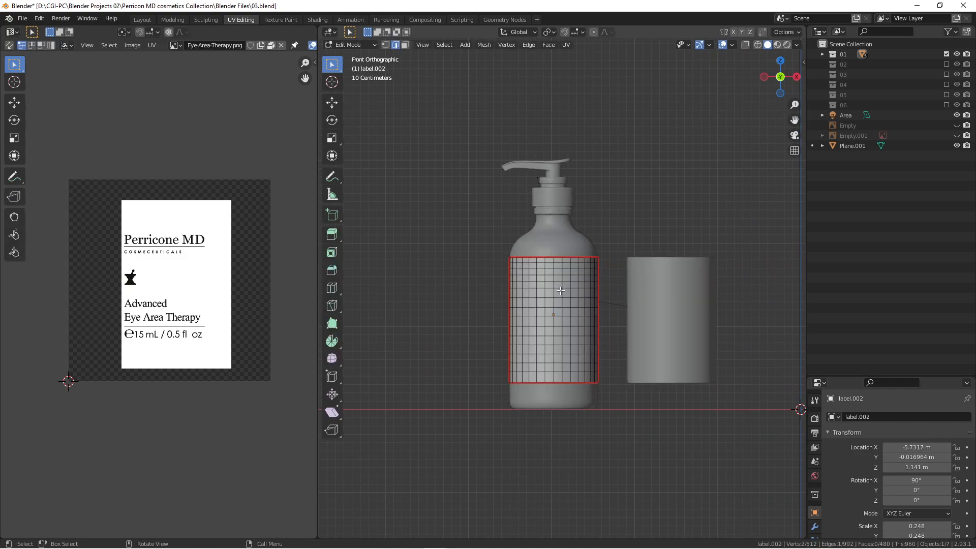
Select the entire label.002 mesh and examine its UV layout over the label image
{"action": "key", "text": "a"}
{"action": "scroll", "coordinate": [118, 242], "scroll_direction": "up", "scroll_amount": 1}
{"action": "middle_click_drag", "start_coordinate": [543, 304], "coordinate": [509, 280]}
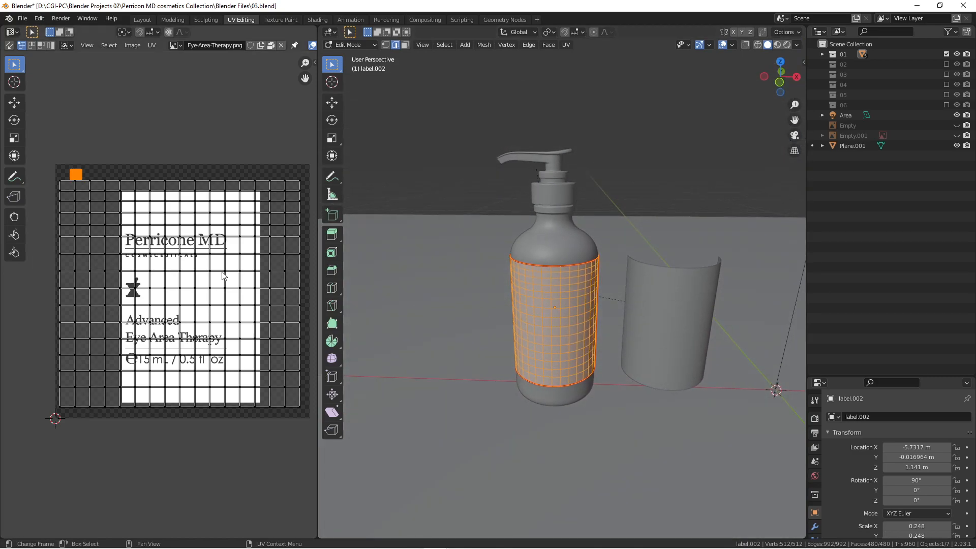
Return to the Layout workspace and inspect the bottle and separate label in rendered shading from an angle and the front
{"action": "left_click", "coordinate": [145, 20]}
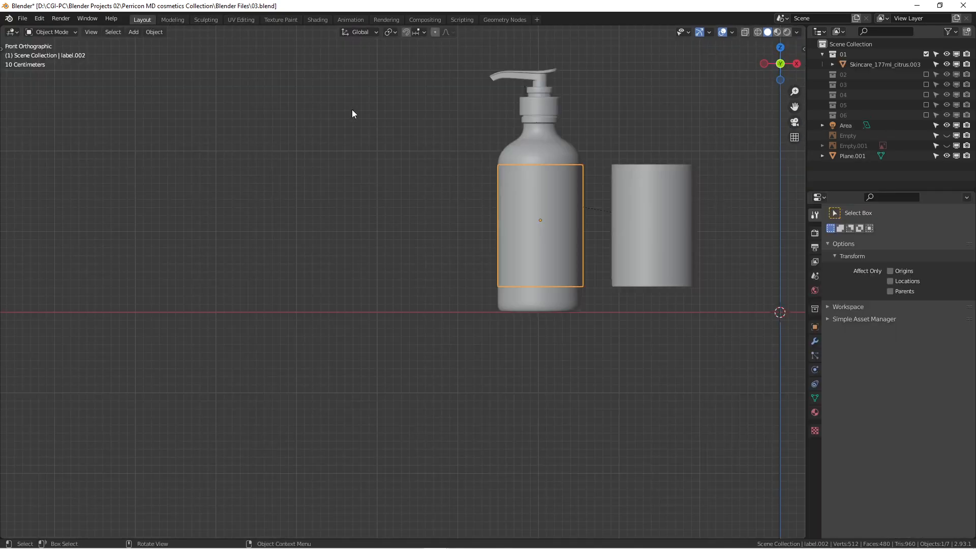
{"action": "left_click", "coordinate": [787, 32]}
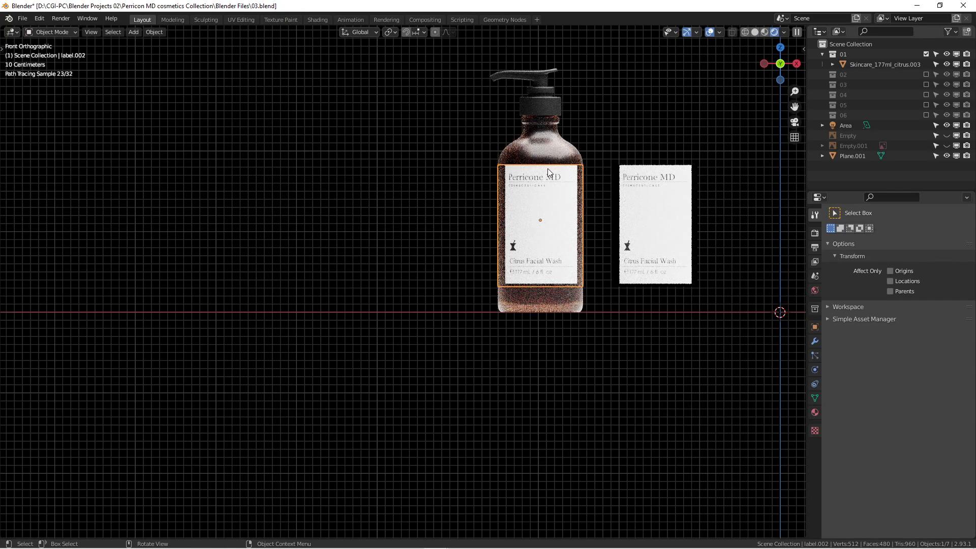
{"action": "mouse_move", "coordinate": [548, 169]}
{"action": "middle_mouse_down", "text": "shift"}
{"action": "mouse_move", "coordinate": [424, 208]}
{"action": "mouse_move", "coordinate": [443, 207]}
{"action": "mouse_move", "coordinate": [422, 218]}
{"action": "middle_mouse_up", "text": "shift"}
{"action": "scroll", "coordinate": [465, 196], "scroll_direction": "up", "scroll_amount": 1}
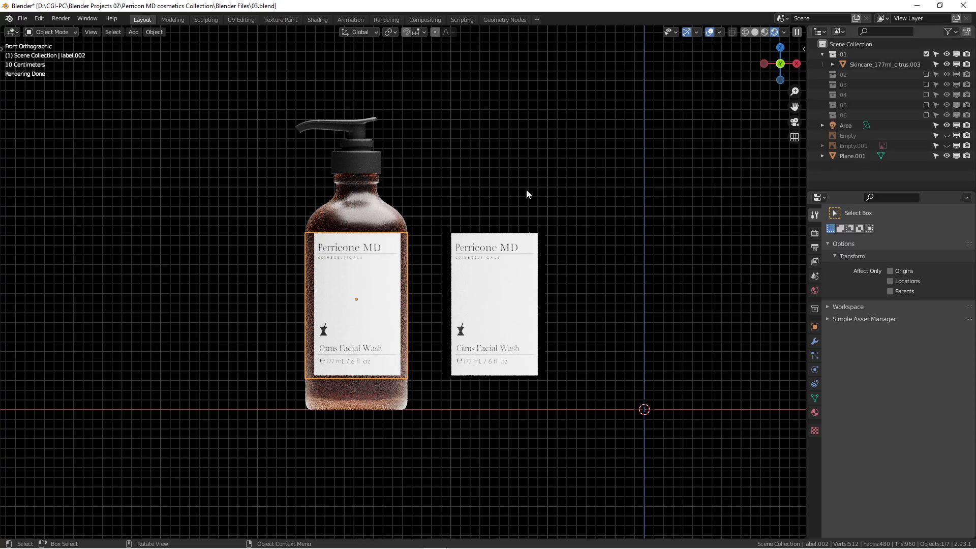
{"action": "middle_click_drag", "start_coordinate": [561, 211], "coordinate": [538, 216]}
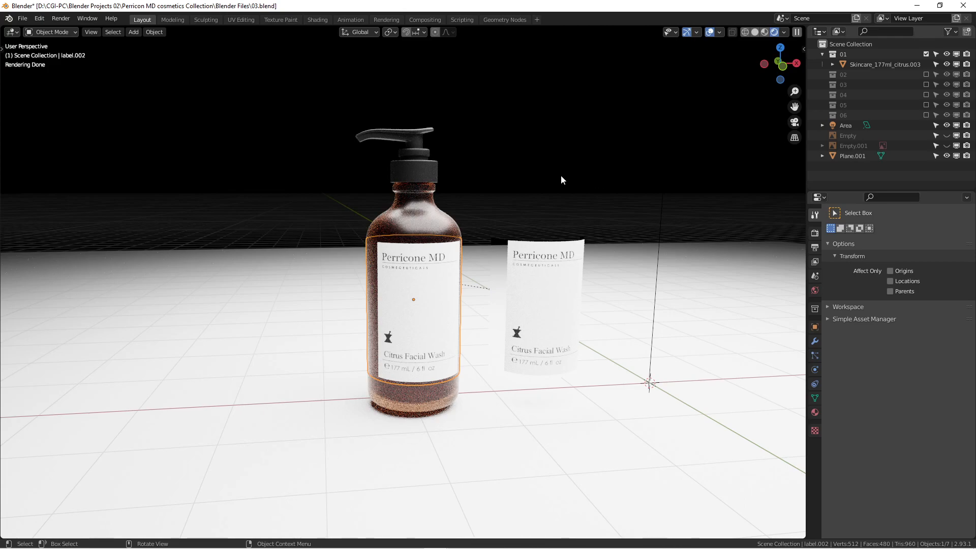
{"action": "key", "text": "KP_1"}
{"action": "scroll", "coordinate": [473, 240], "scroll_direction": "up", "scroll_amount": 3}
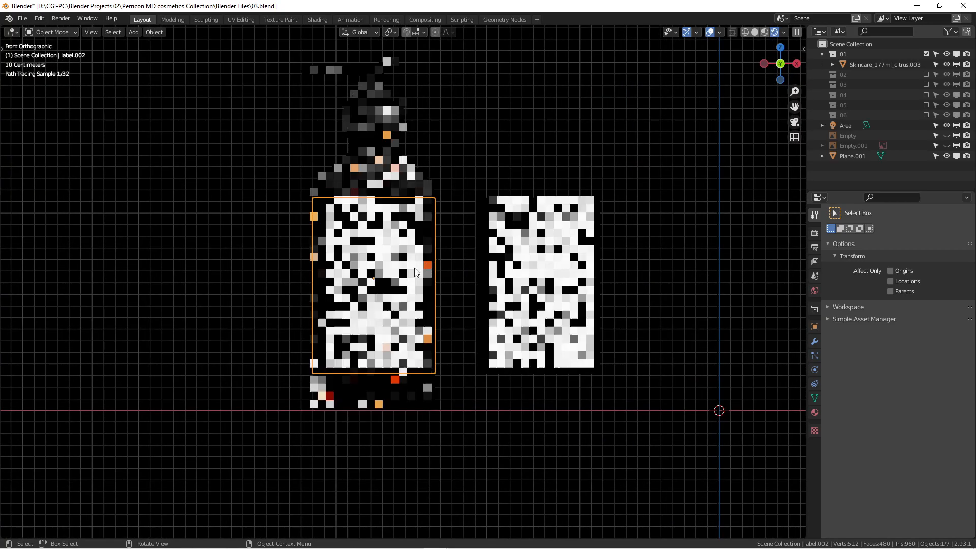